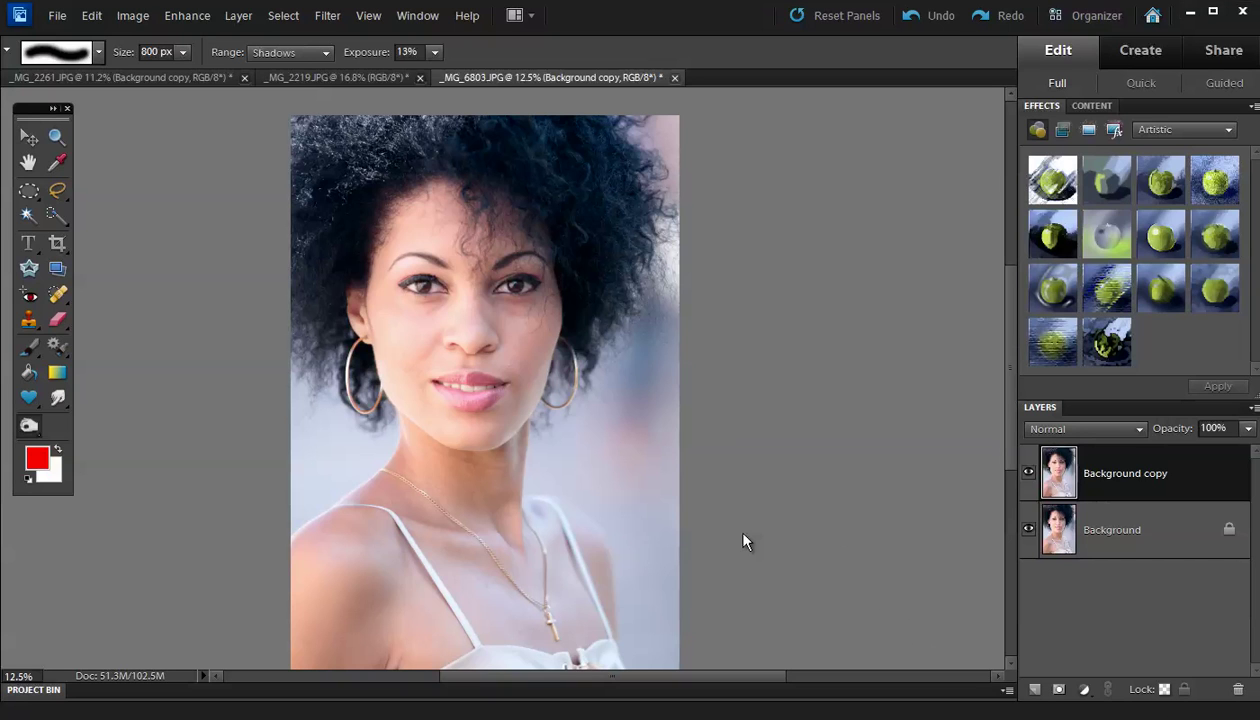
# Step: Preview darker shadows on the portrait in Levels, then cancel without applying
pyautogui.hotkey('ctrl', 'l')
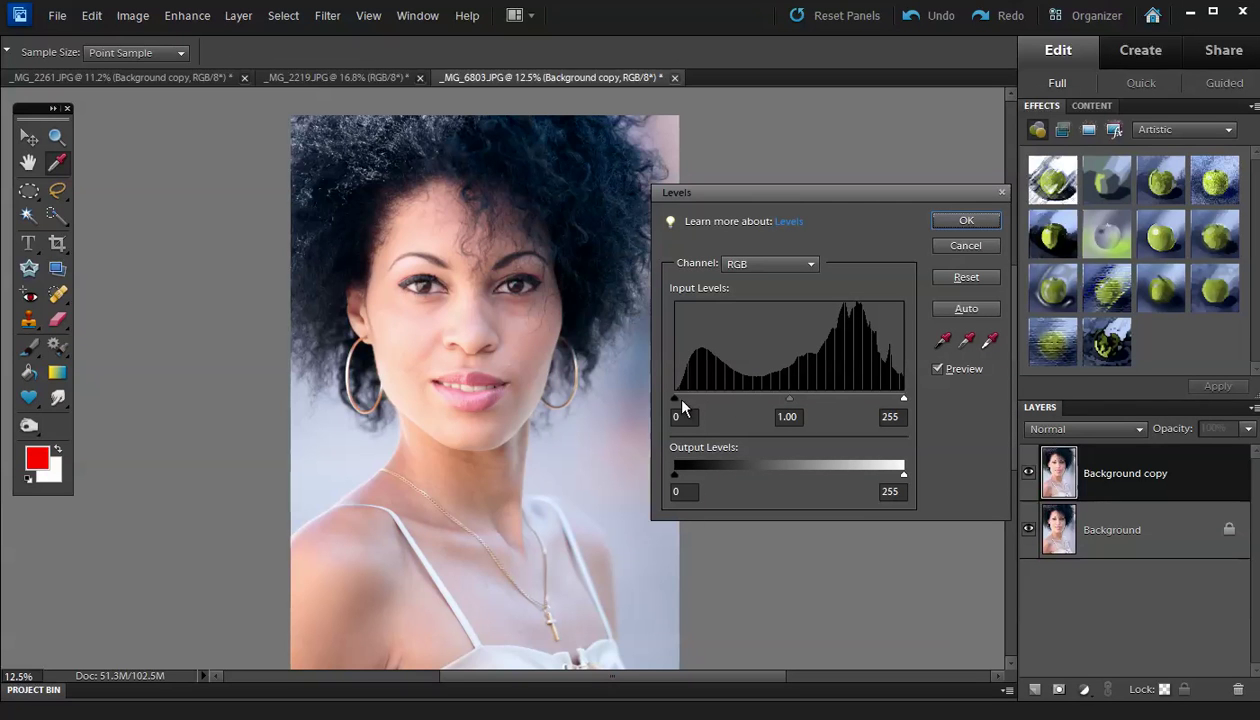
pyautogui.moveTo(676, 399); pyautogui.dragTo(737, 394)
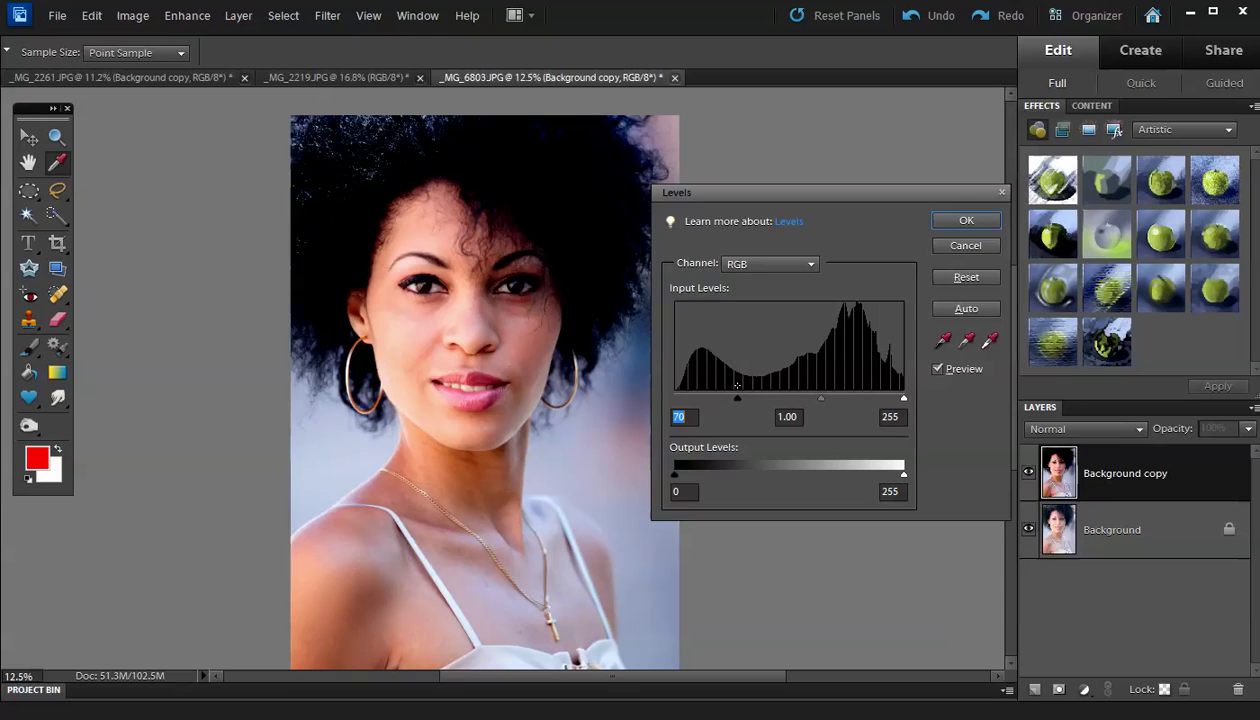
pyautogui.click(945, 246)
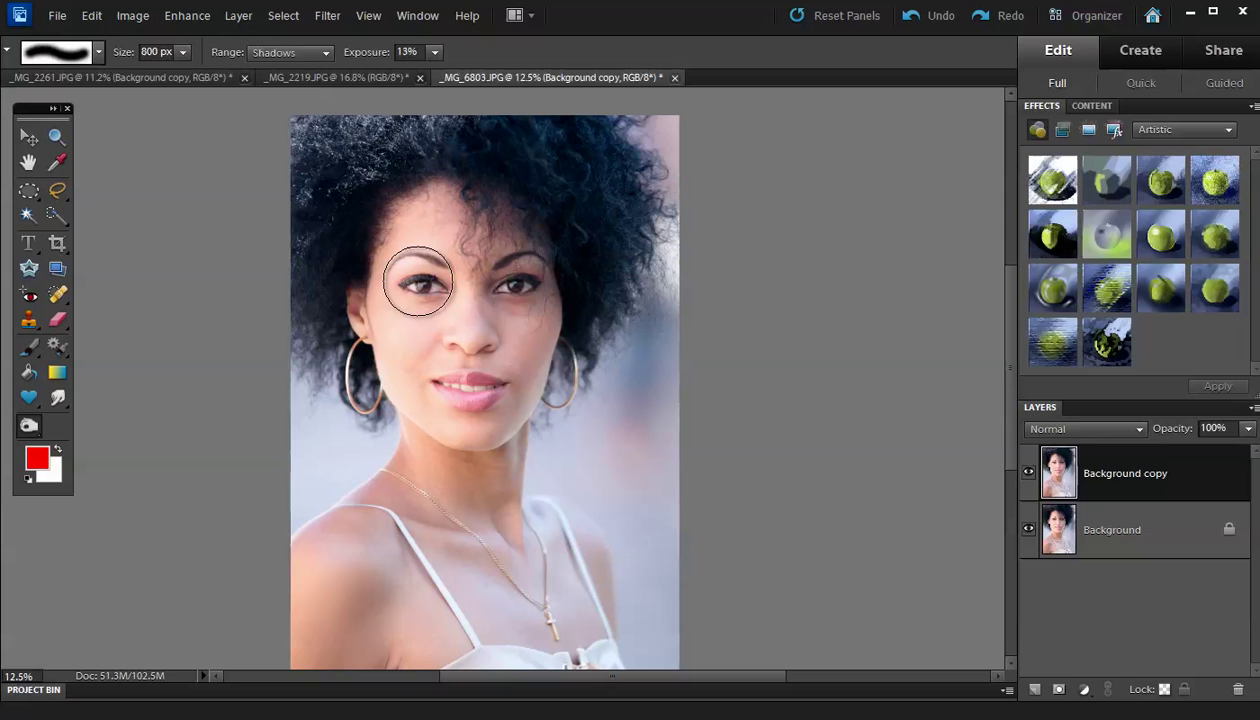
# Step: Zoom in on the face and heal the small mole beside the mouth corner with the Spot Healing Brush
pyautogui.scroll(3, 418, 281)
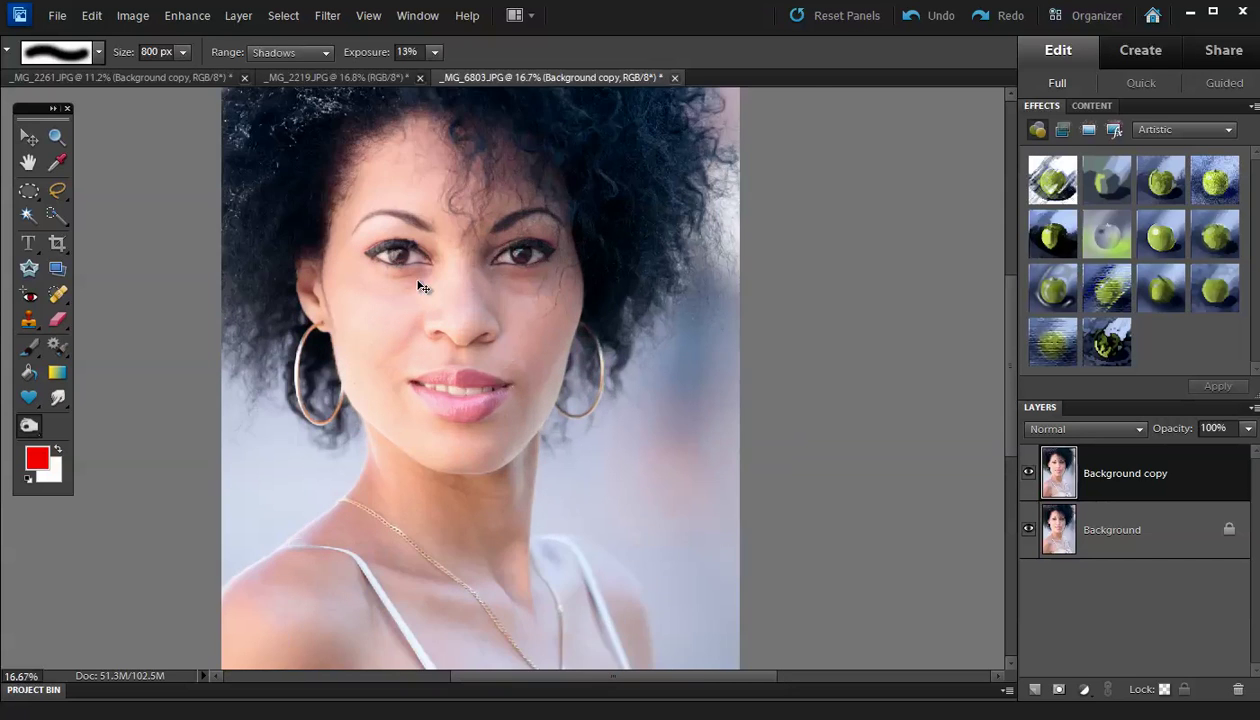
pyautogui.moveTo(418, 281); pyautogui.dragTo(478, 410)
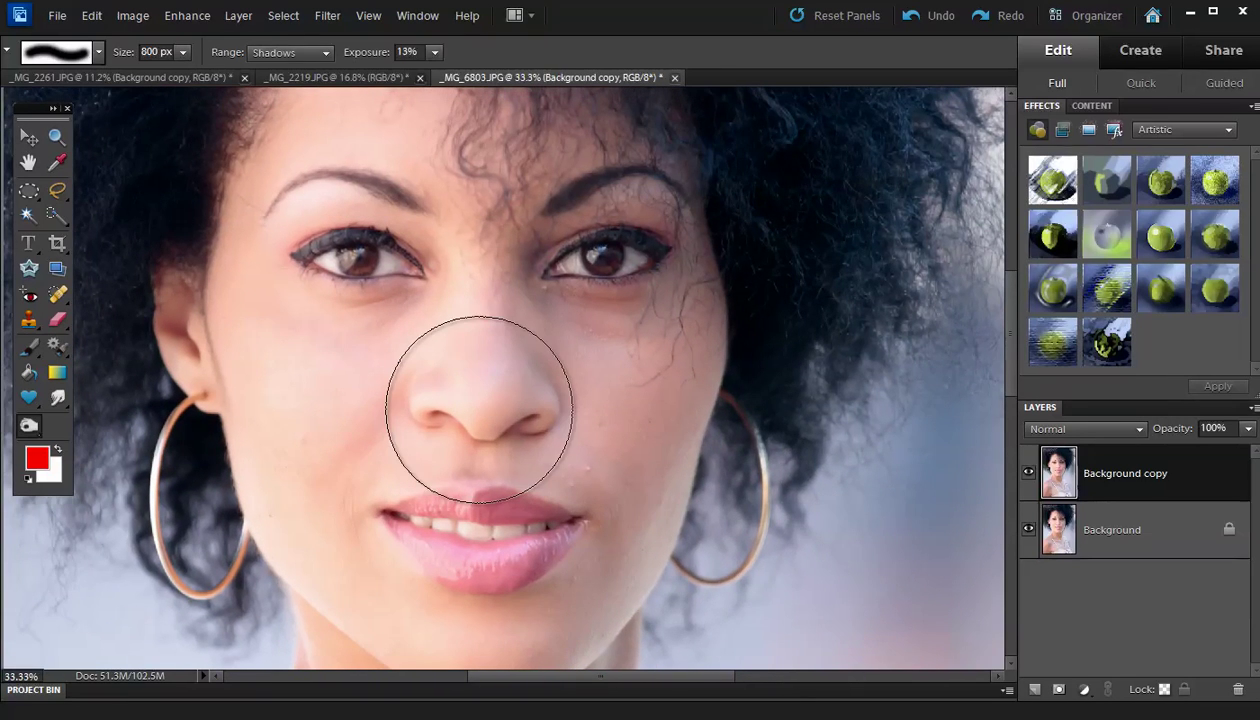
pyautogui.press('j')
pyautogui.click(584, 466)
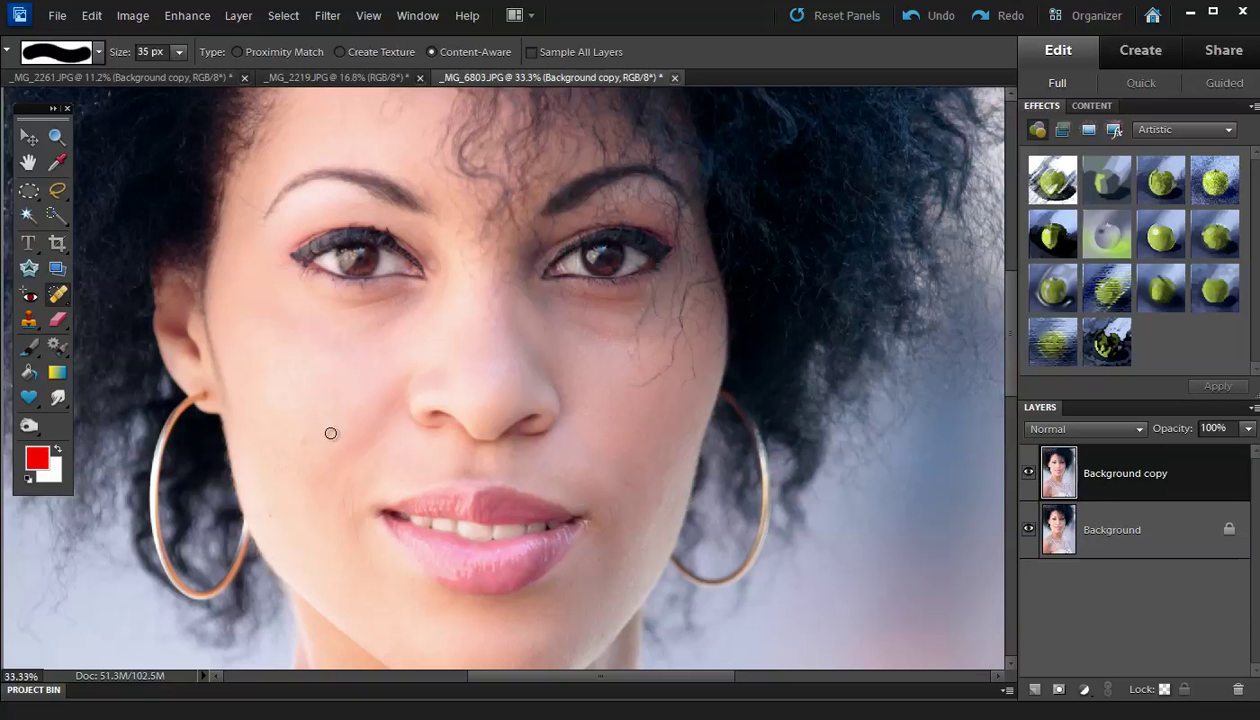
pyautogui.scroll(-1, 365, 481)
pyautogui.moveTo(365, 481)
pyautogui.mouseDown()
pyautogui.moveTo(388, 304)
pyautogui.moveTo(374, 467)
pyautogui.mouseUp()
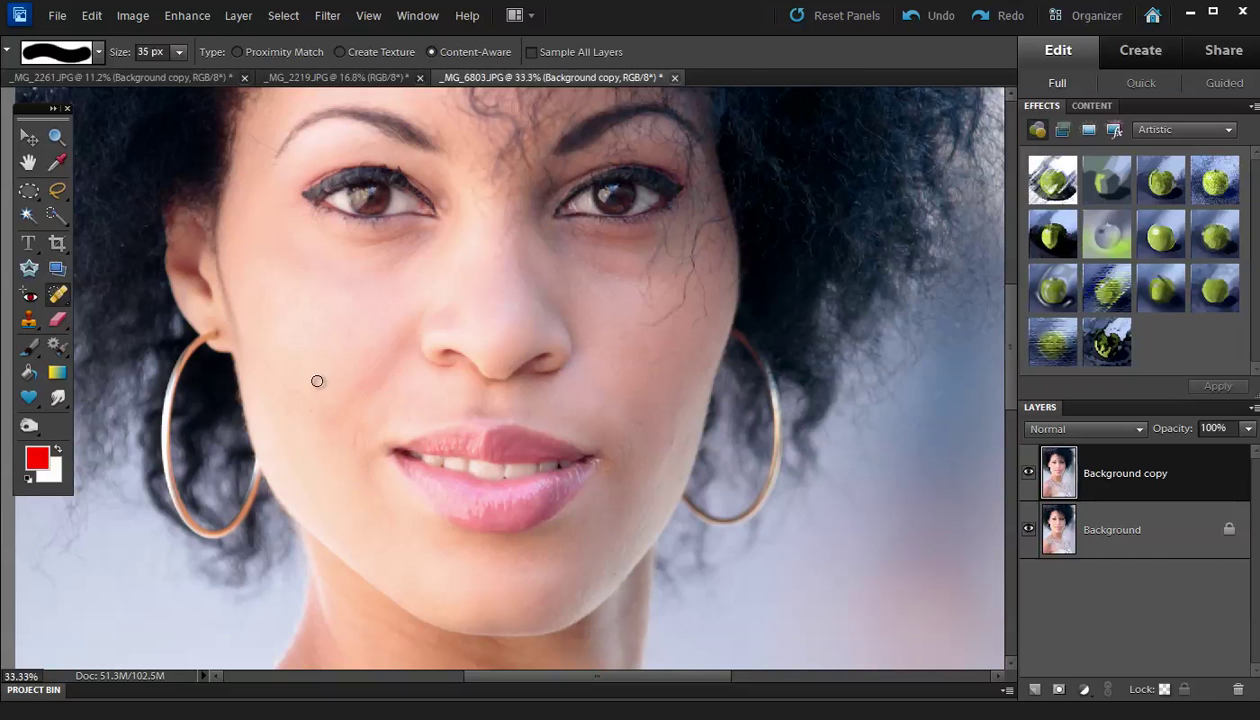
pyautogui.moveTo(461, 332); pyautogui.dragTo(422, 416)
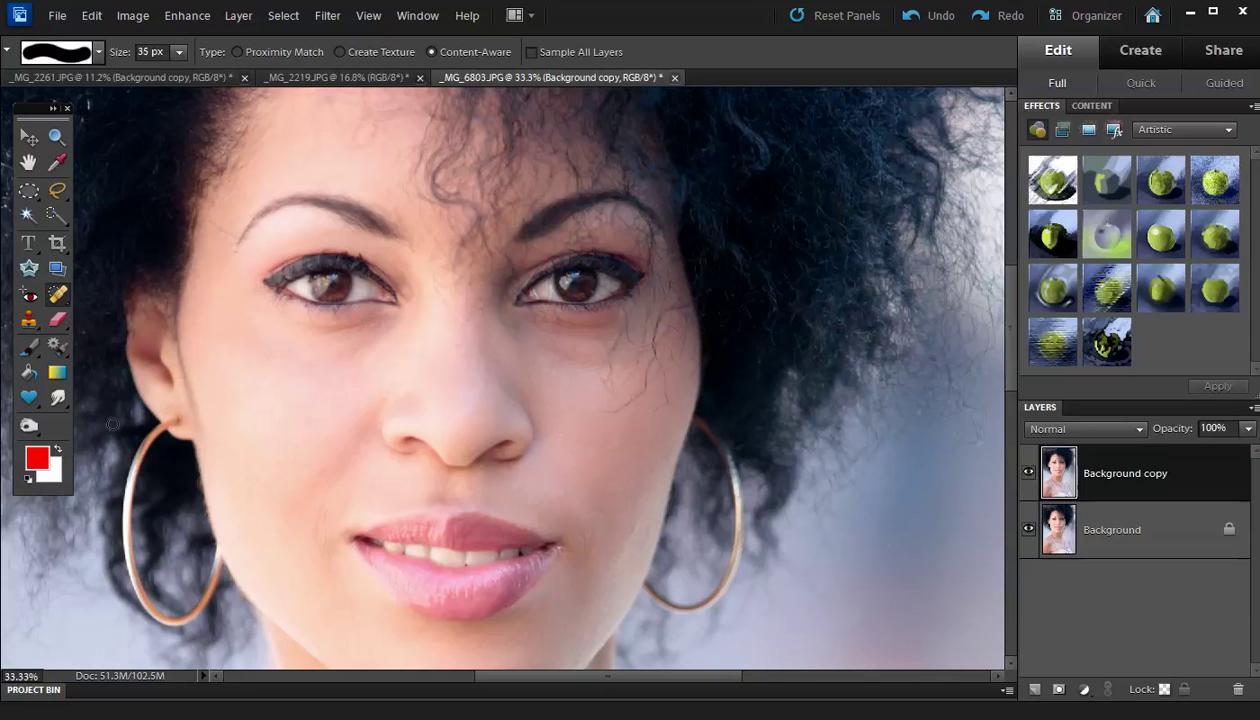
# Step: Set up the Dodge Tool with Highlights range, a 200 px brush and 16% exposure
pyautogui.click(30, 425)
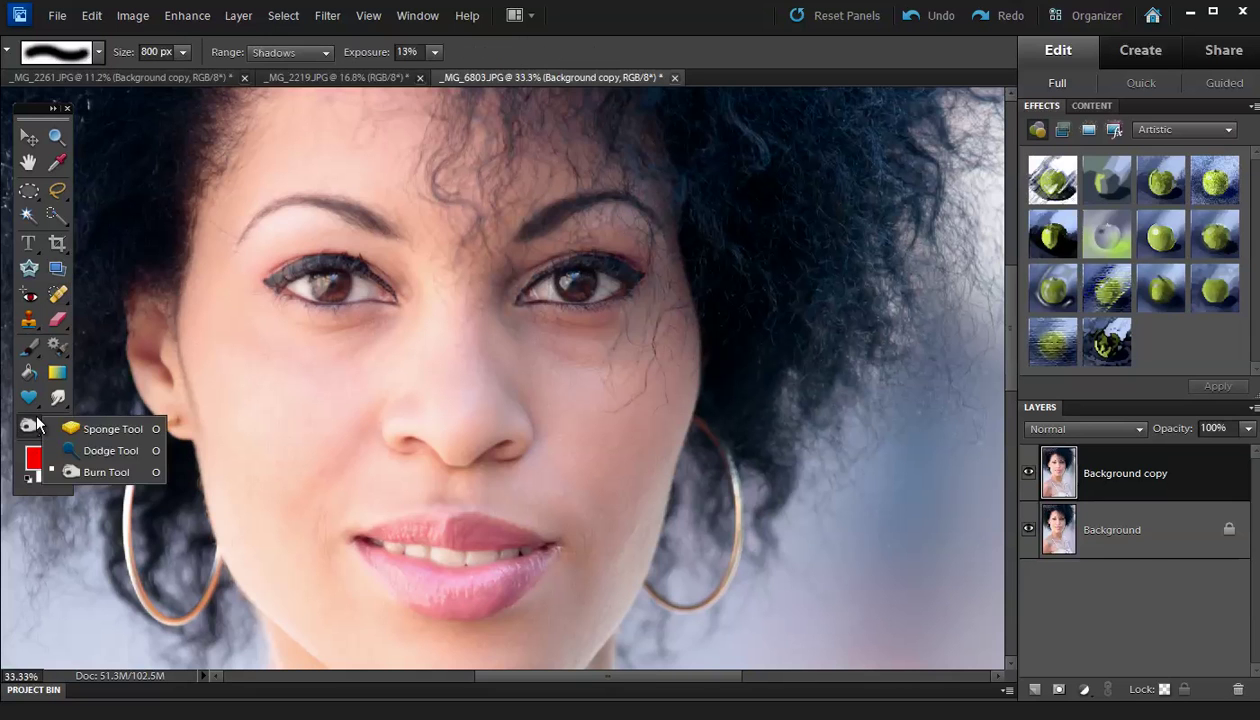
pyautogui.click(82, 451)
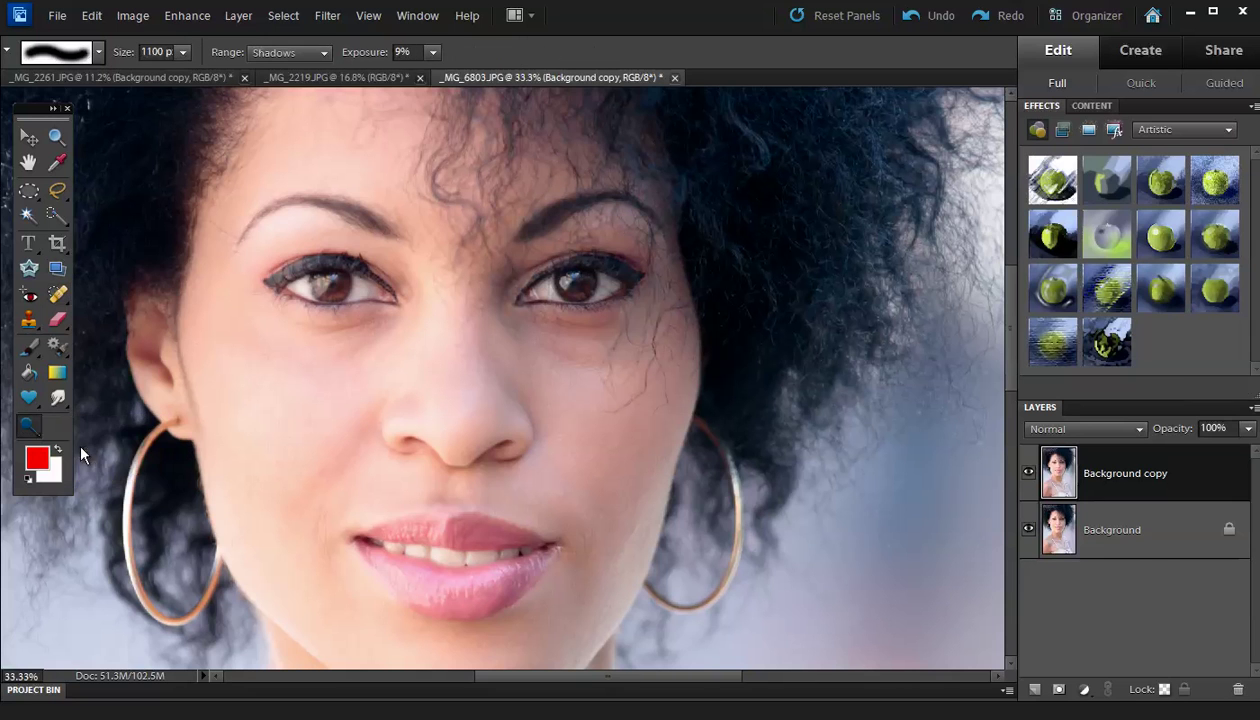
pyautogui.click(308, 54)
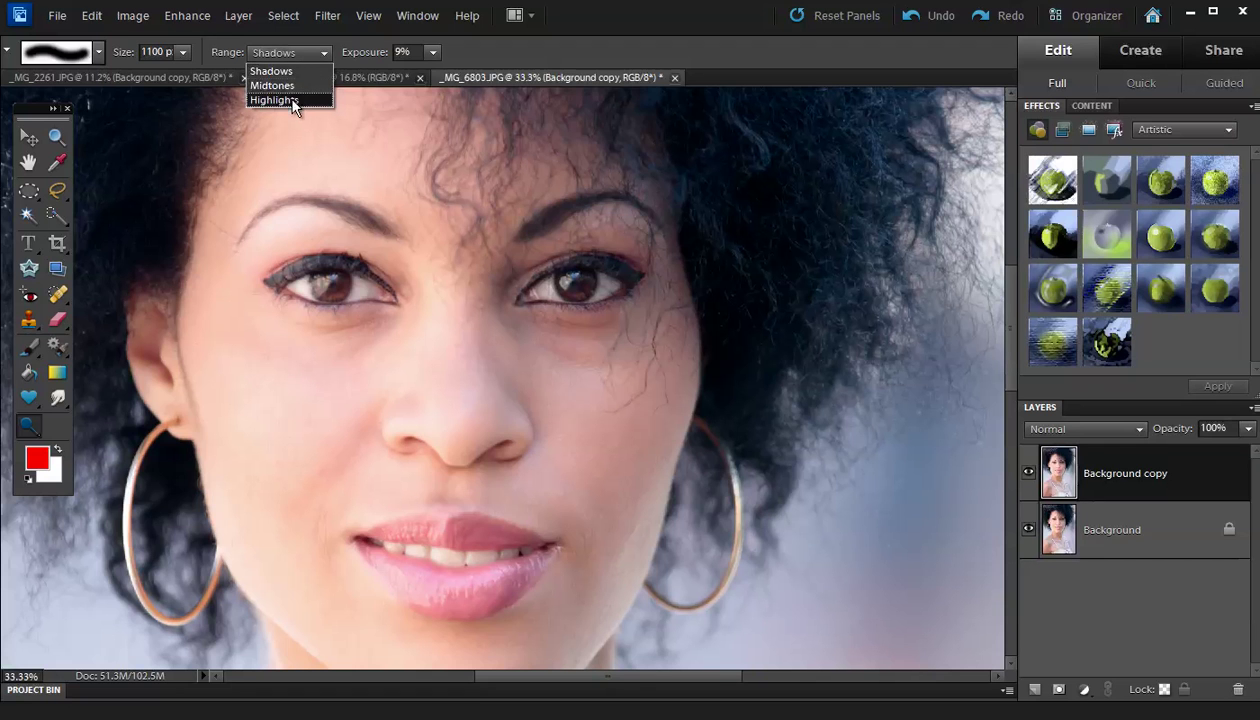
pyautogui.click(293, 101)
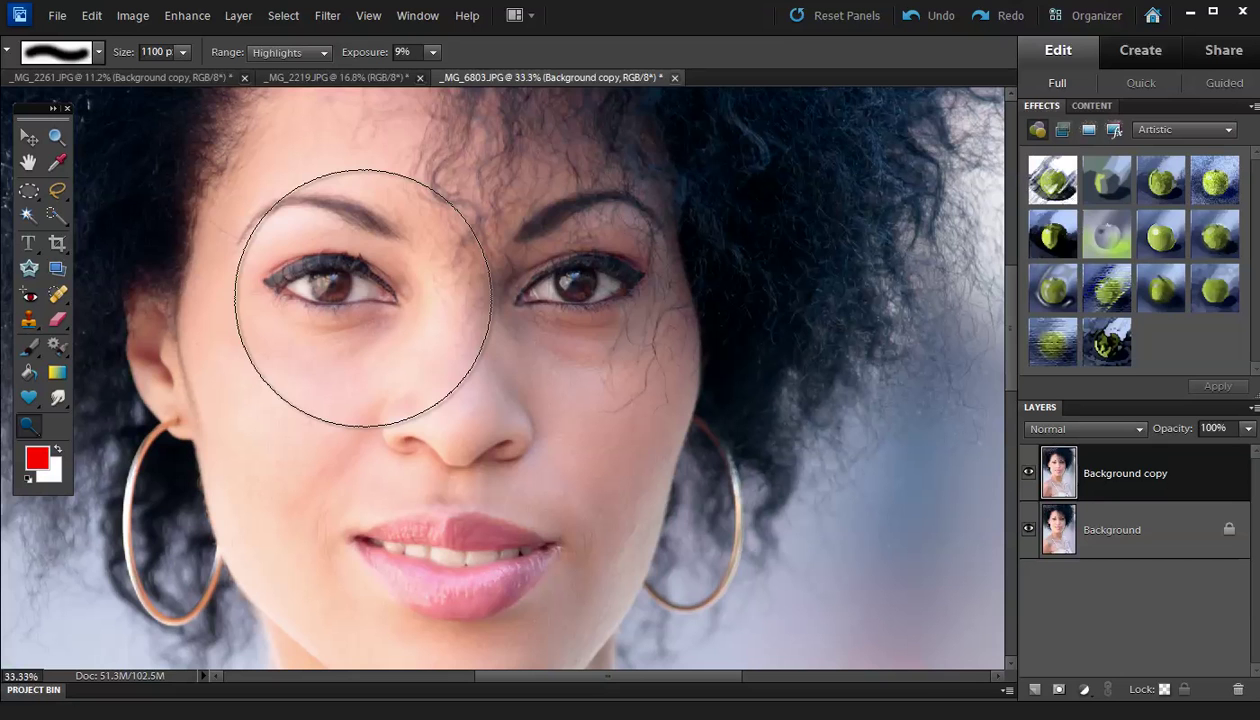
pyautogui.press('[')
pyautogui.press('[')
pyautogui.press('[')
pyautogui.press('[')
pyautogui.press('[')
pyautogui.press('[')
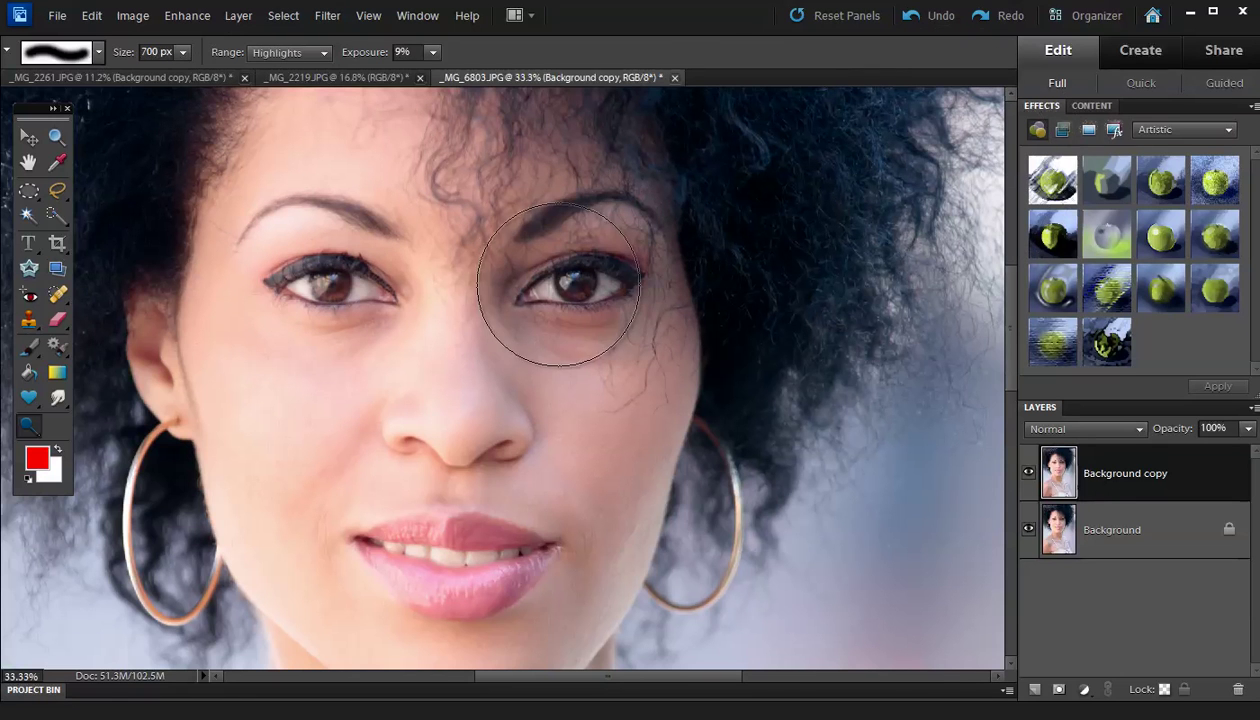
pyautogui.press('[')
pyautogui.press('[')
pyautogui.press('[')
pyautogui.press('[')
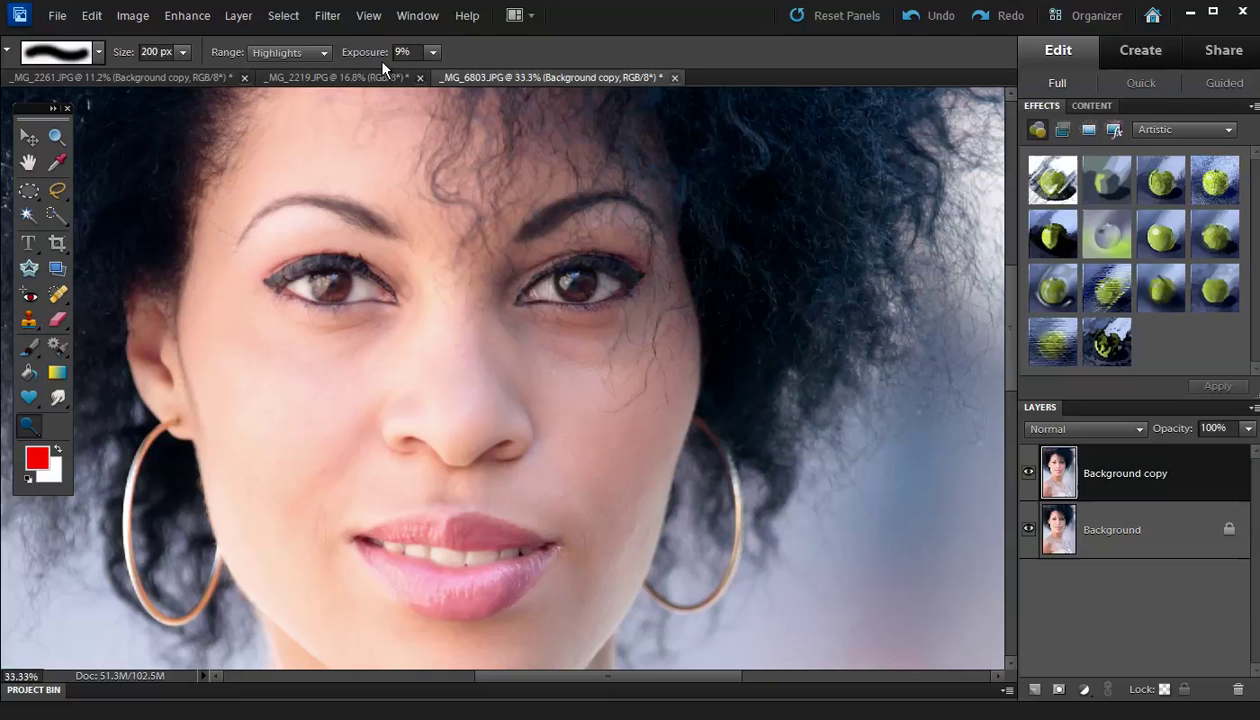
pyautogui.moveTo(363, 53); pyautogui.dragTo(373, 62)
pyautogui.click(125, 55)
pyautogui.click(372, 57)
# Step: Dodge the left and right irises, shrinking the brush to 150 px, and compare with the original
pyautogui.click(350, 294)
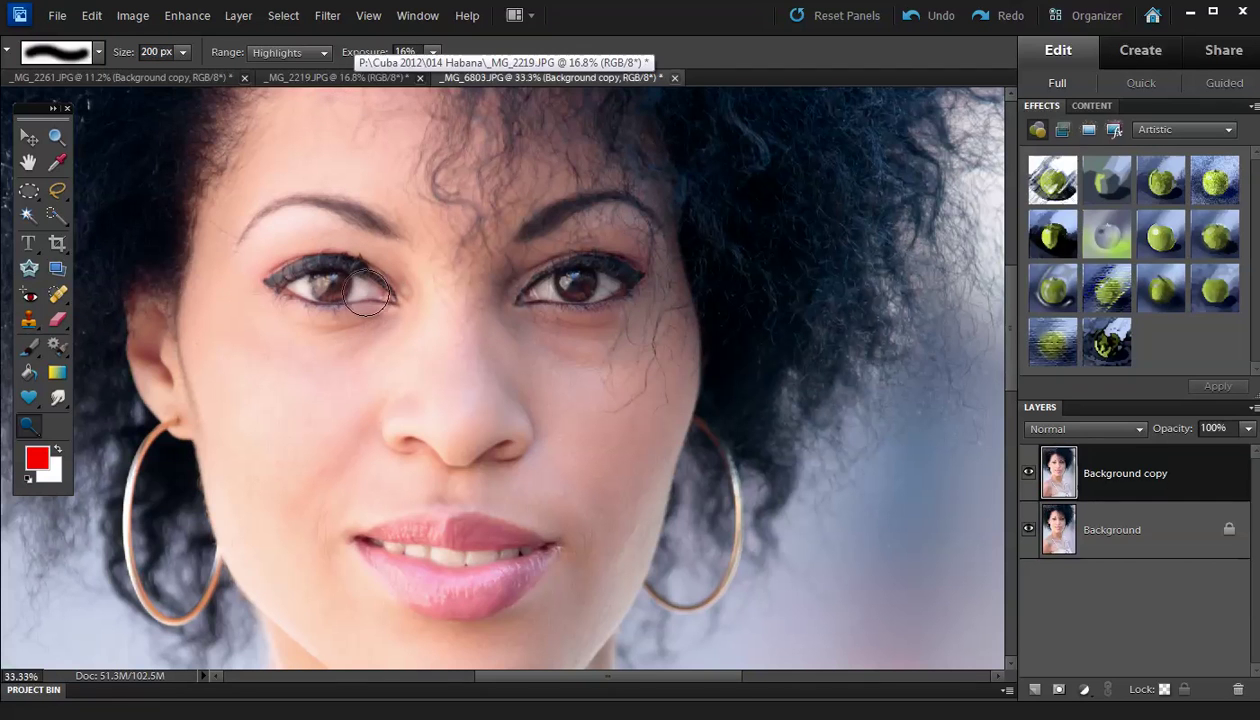
pyautogui.press('[')
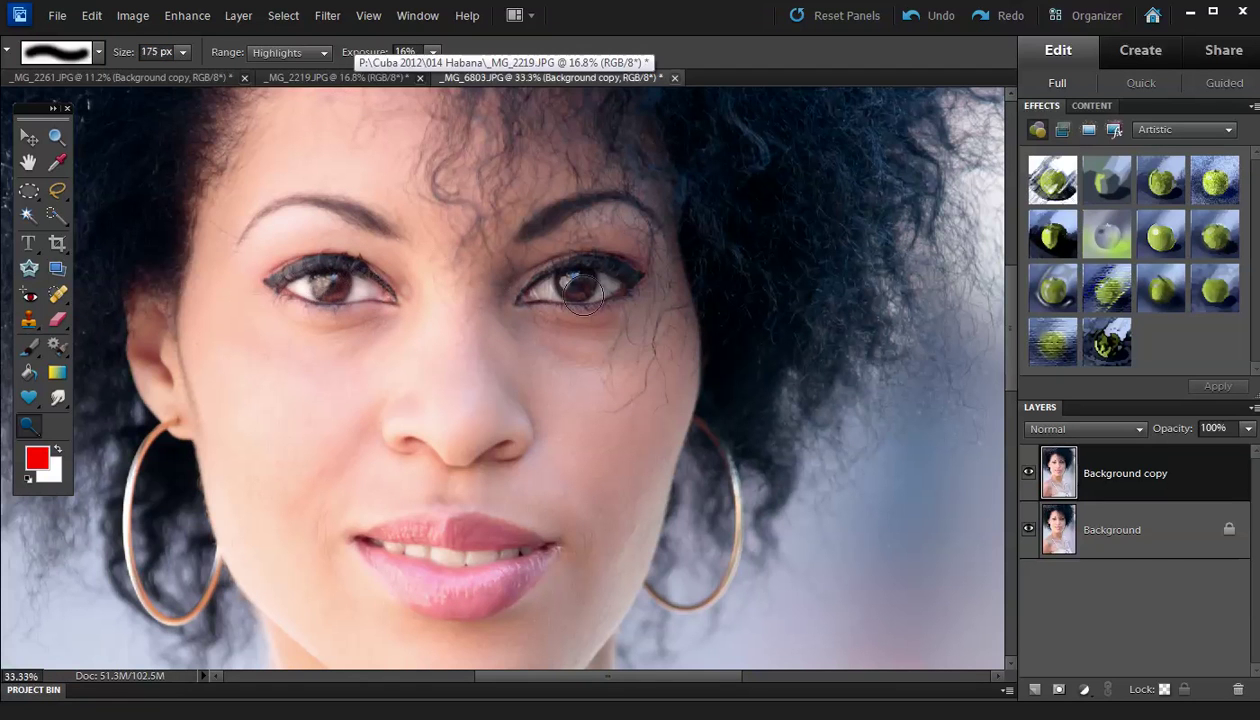
pyautogui.moveTo(582, 293); pyautogui.dragTo(540, 287)
pyautogui.press('[')
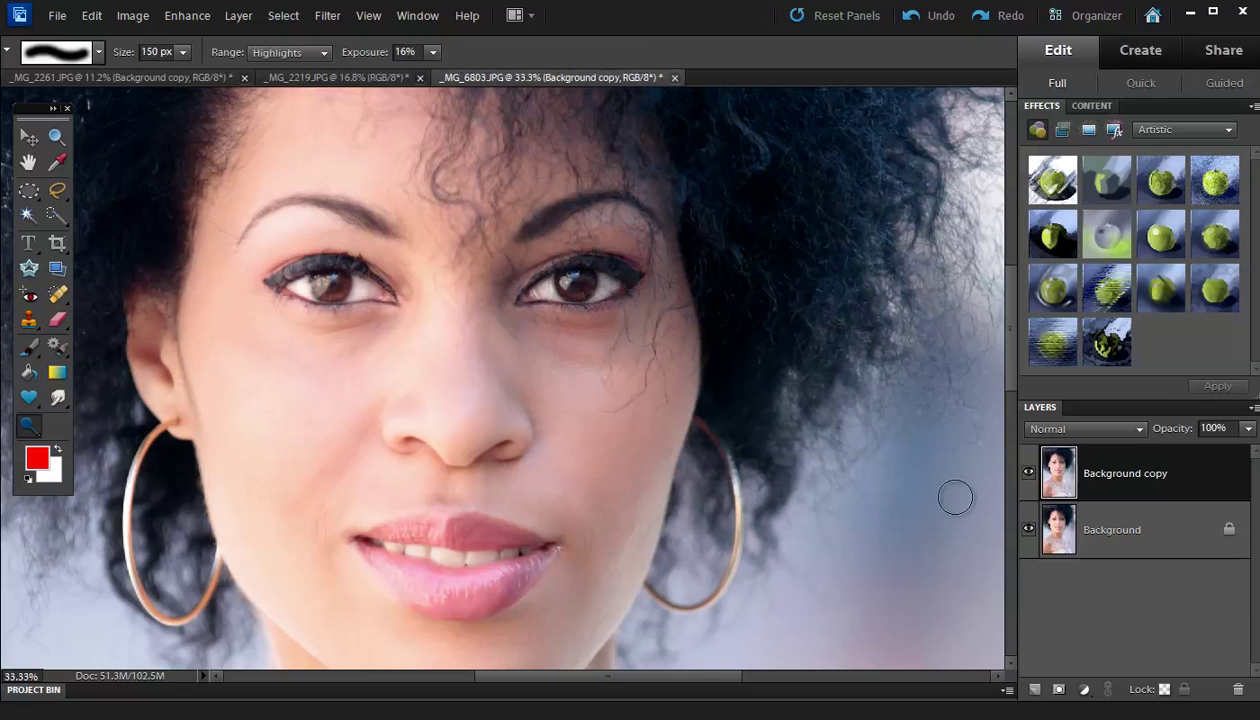
pyautogui.click(1029, 474)
pyautogui.click(1029, 474)
pyautogui.moveTo(451, 545); pyautogui.dragTo(466, 472)
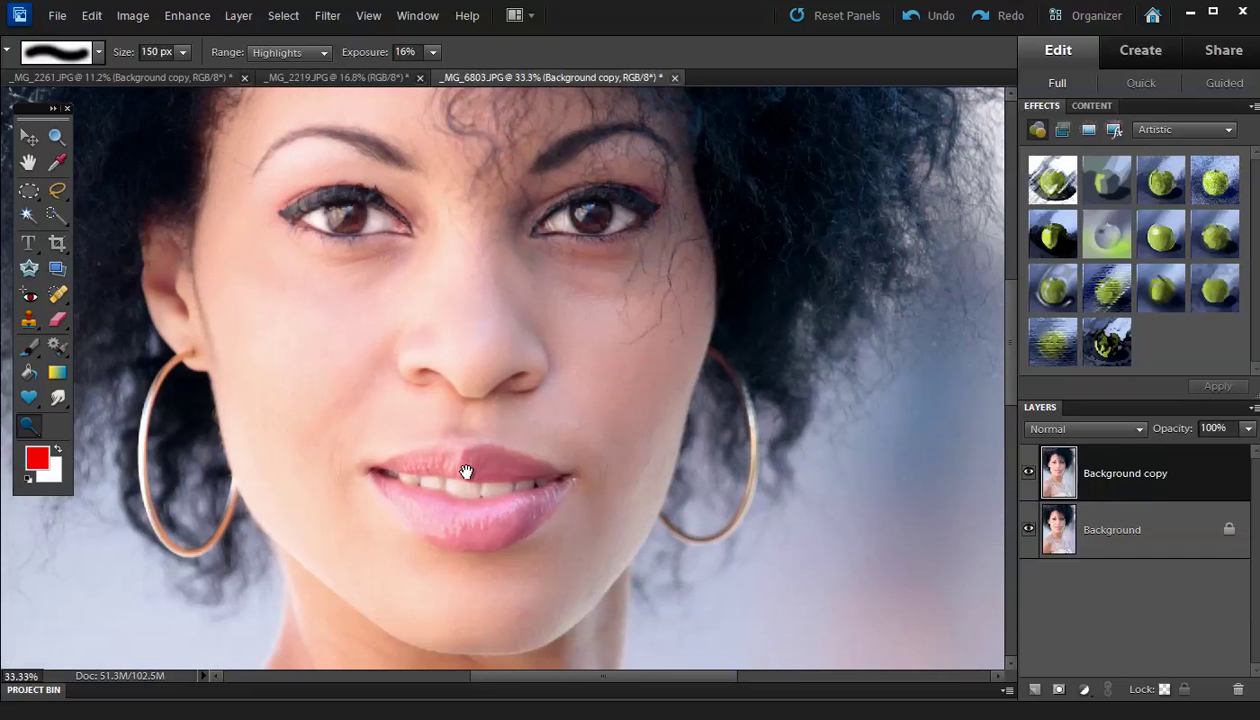
# Step: Select the Burn Tool on Shadows range with a 200 px brush at 100% exposure
pyautogui.click(31, 425)
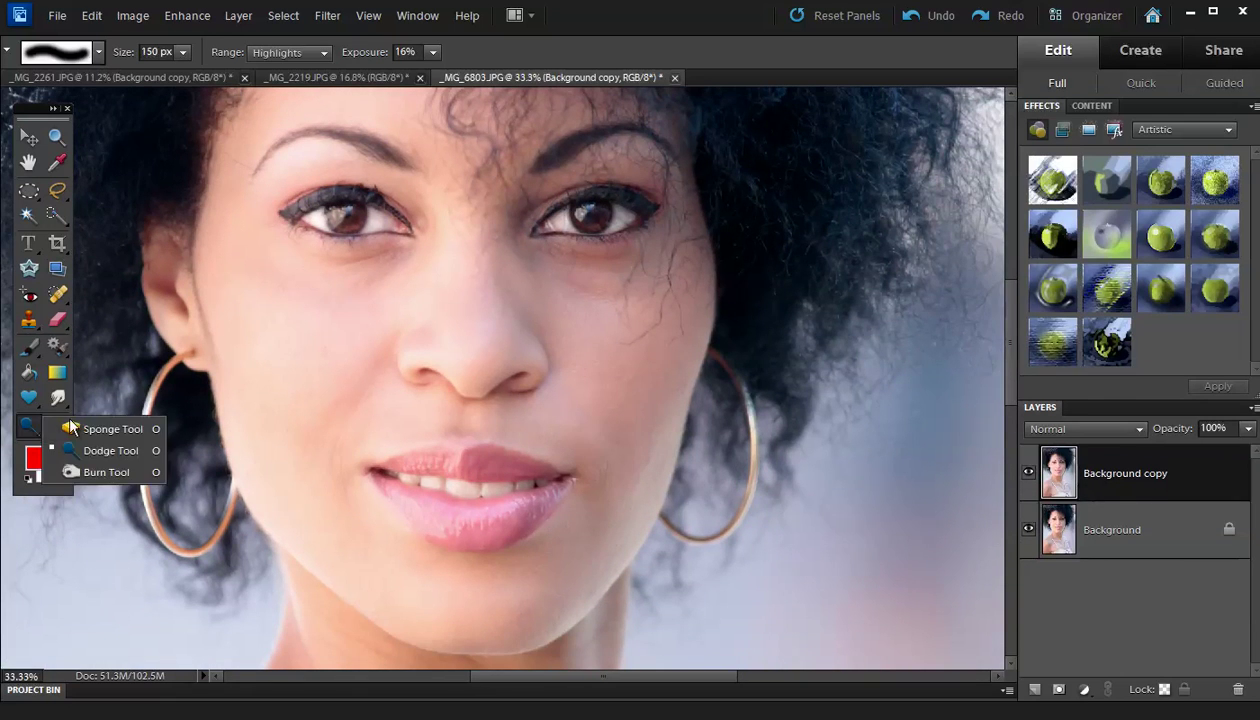
pyautogui.click(106, 472)
pyautogui.click(294, 51)
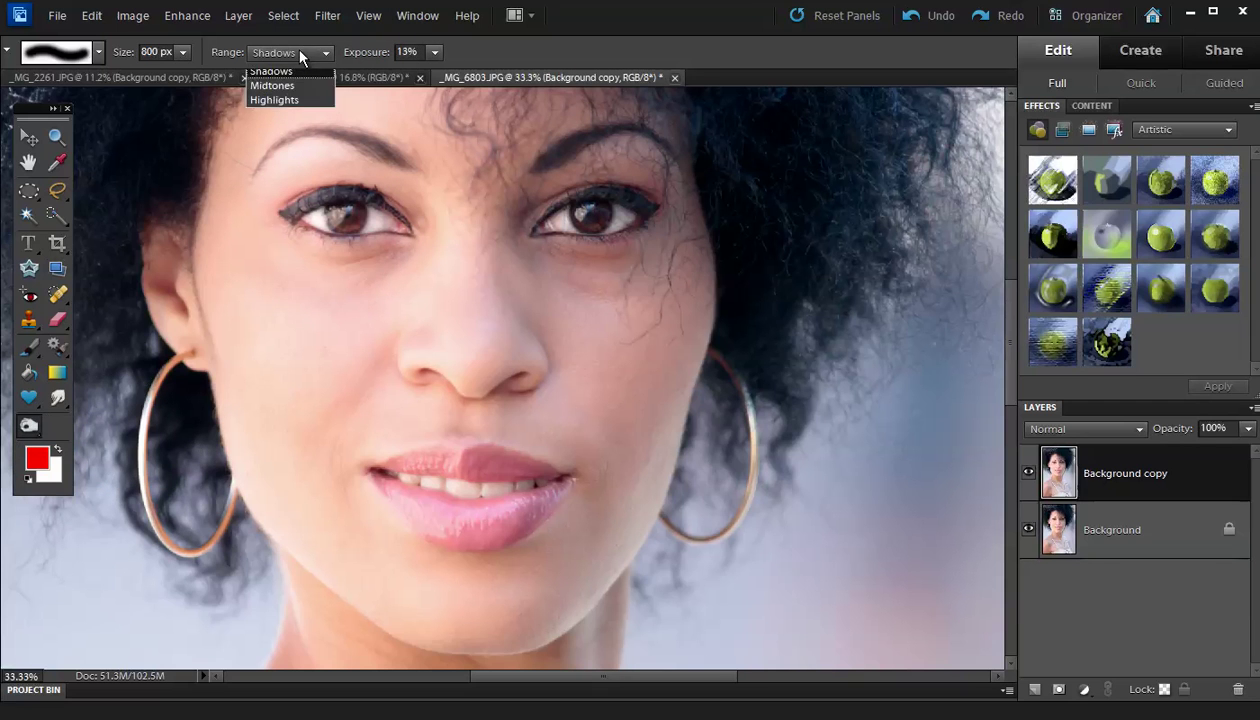
pyautogui.click(294, 51)
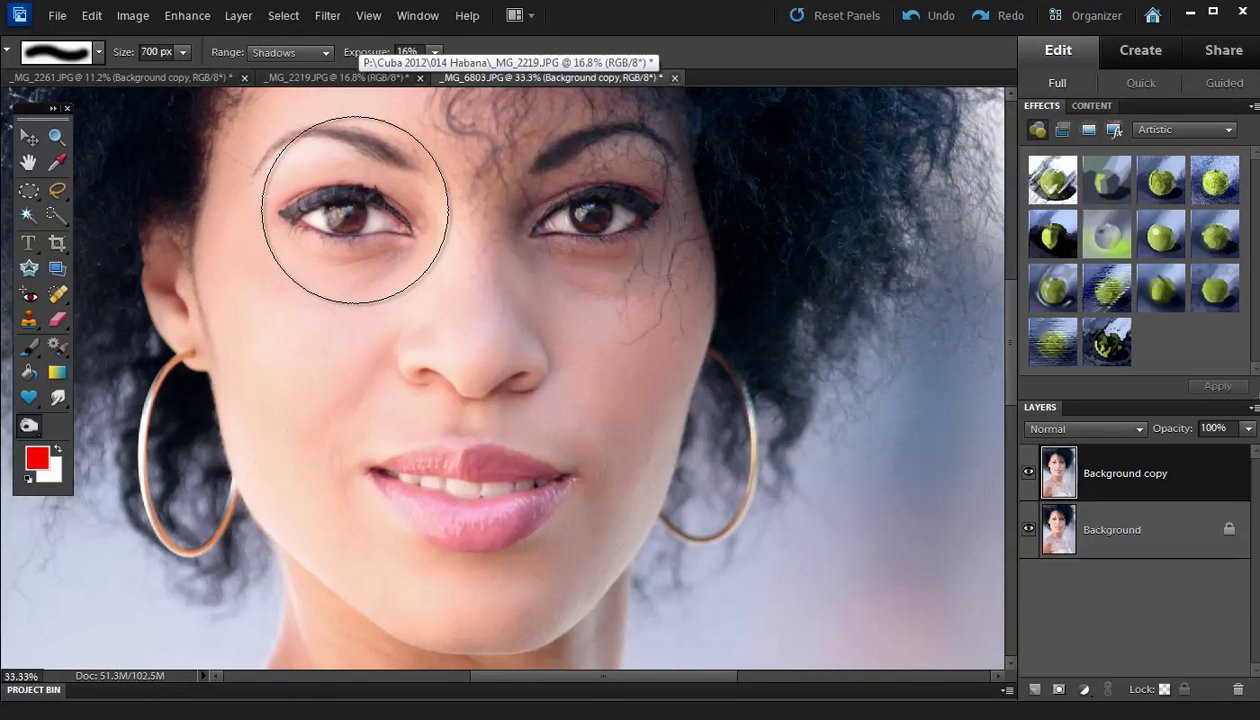
pyautogui.press('[')
pyautogui.press('[')
pyautogui.press('[')
pyautogui.press('[')
pyautogui.press('[')
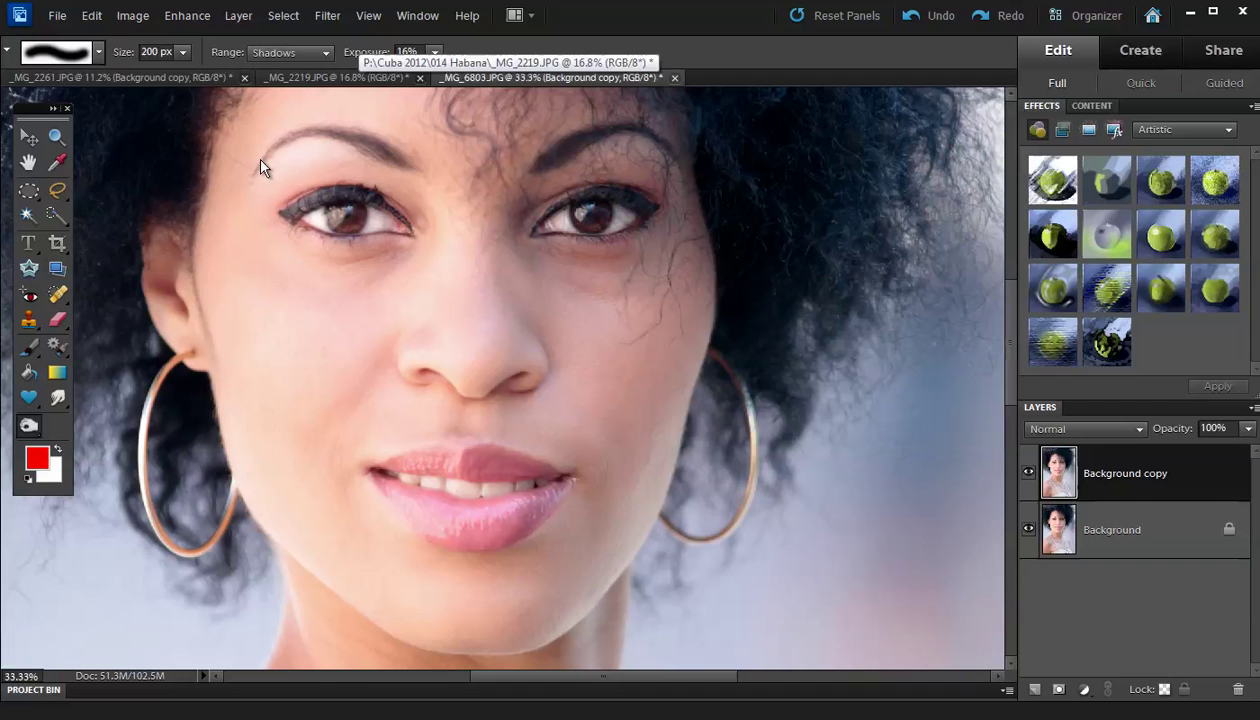
pyautogui.press('0')
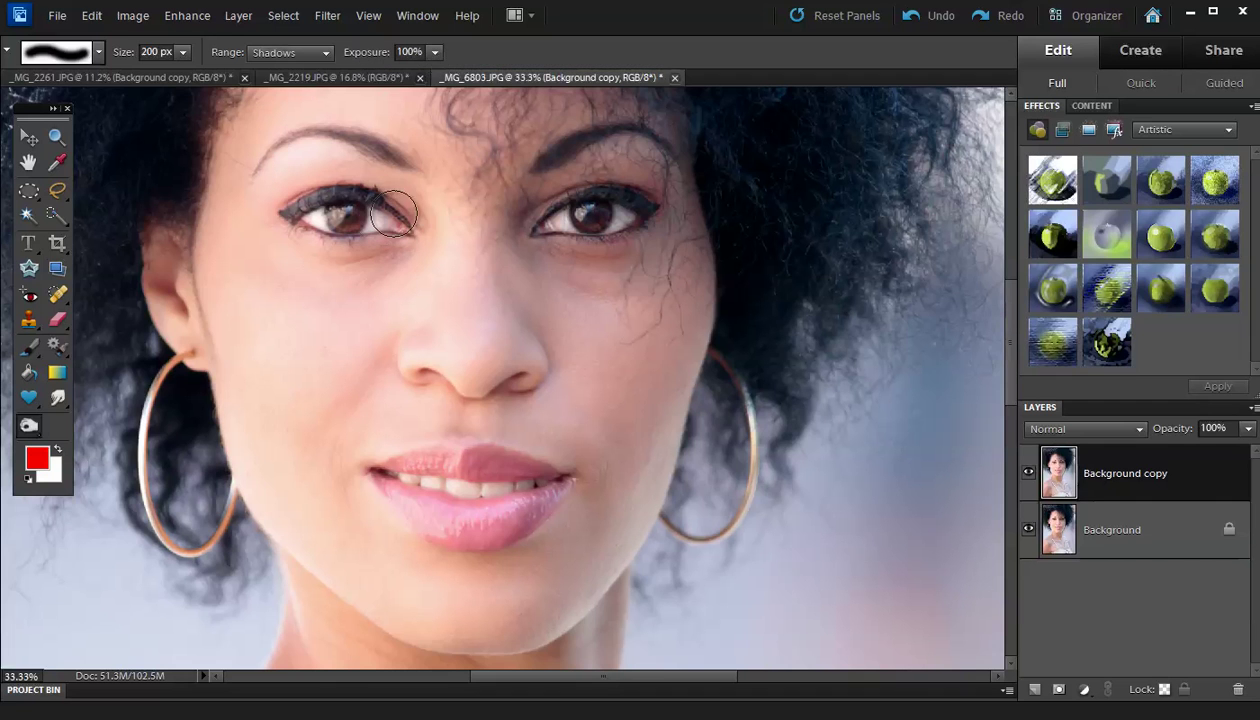
# Step: Trial-darken the left eyebrow, temple and nostrils, undoing each stroke
pyautogui.moveTo(388, 152)
pyautogui.mouseDown()
pyautogui.moveTo(286, 135)
pyautogui.moveTo(212, 179)
pyautogui.moveTo(198, 213)
pyautogui.moveTo(264, 157)
pyautogui.moveTo(261, 146)
pyautogui.moveTo(235, 152)
pyautogui.moveTo(195, 181)
pyautogui.moveTo(165, 238)
pyautogui.mouseUp()
pyautogui.hotkey('ctrl', 'z')
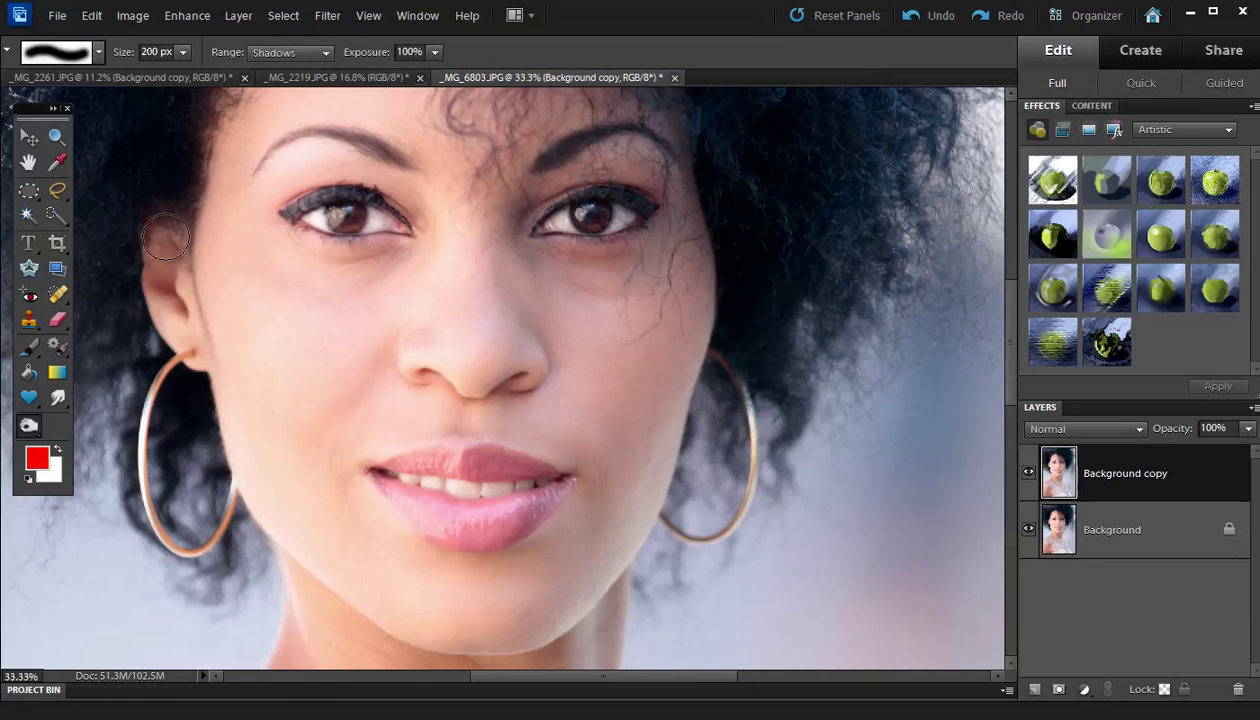
pyautogui.moveTo(450, 287)
pyautogui.mouseDown()
pyautogui.moveTo(403, 382)
pyautogui.moveTo(462, 397)
pyautogui.moveTo(510, 388)
pyautogui.mouseUp()
pyautogui.hotkey('ctrl', 'z')
# Step: Lower the burn exposure to 12% and move the view down toward the mouth and chin
pyautogui.moveTo(353, 64); pyautogui.dragTo(294, 86)
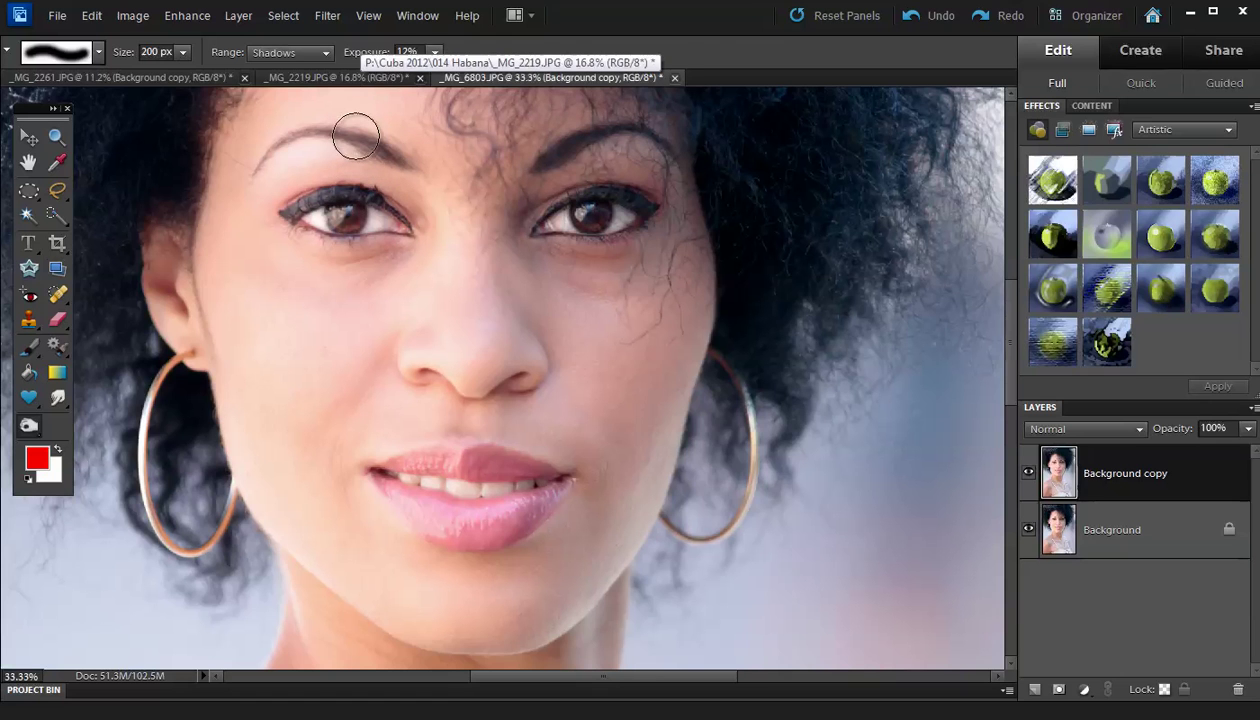
pyautogui.moveTo(438, 214)
pyautogui.mouseDown()
pyautogui.moveTo(424, 267)
pyautogui.moveTo(318, 352)
pyautogui.mouseUp()
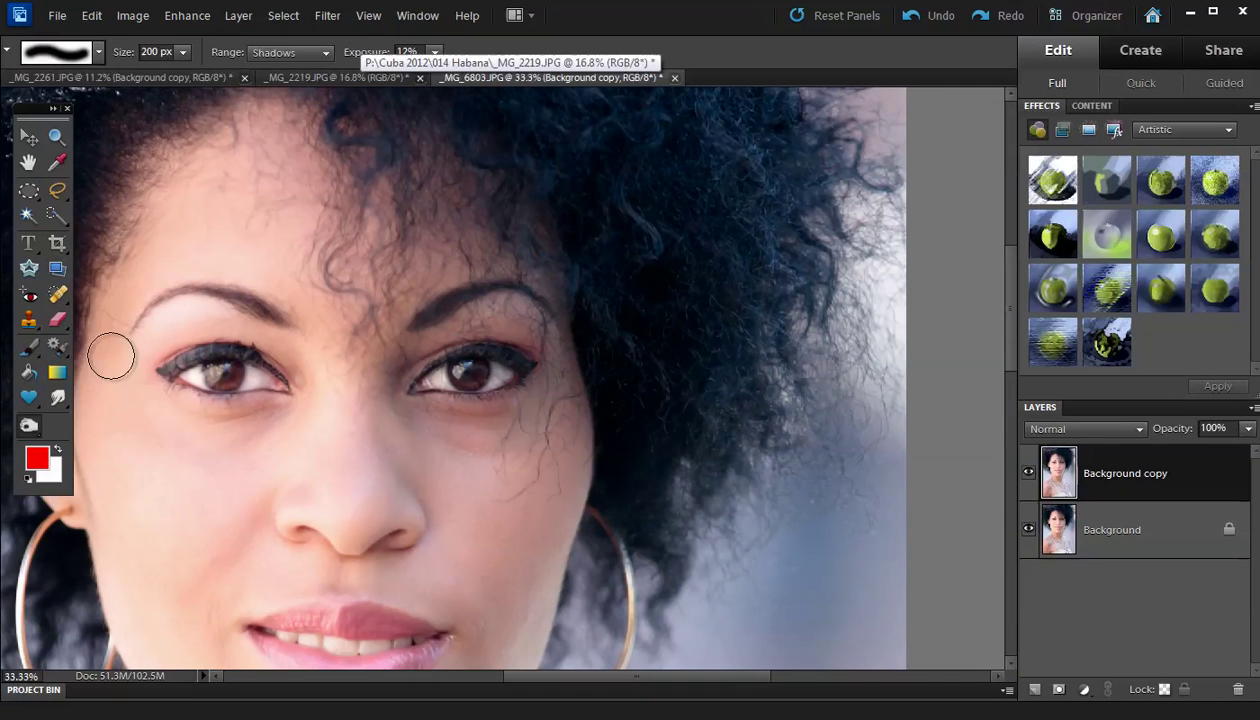
pyautogui.moveTo(319, 521); pyautogui.dragTo(357, 371)
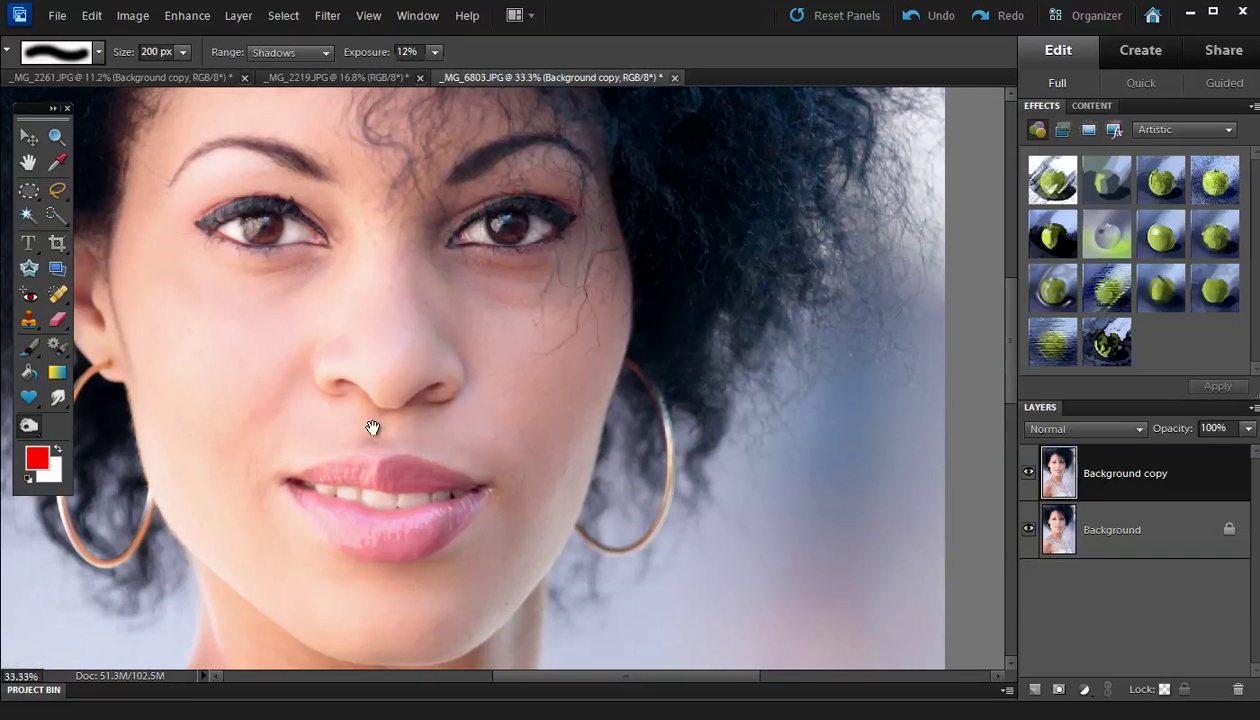
pyautogui.moveTo(372, 428); pyautogui.dragTo(371, 360)
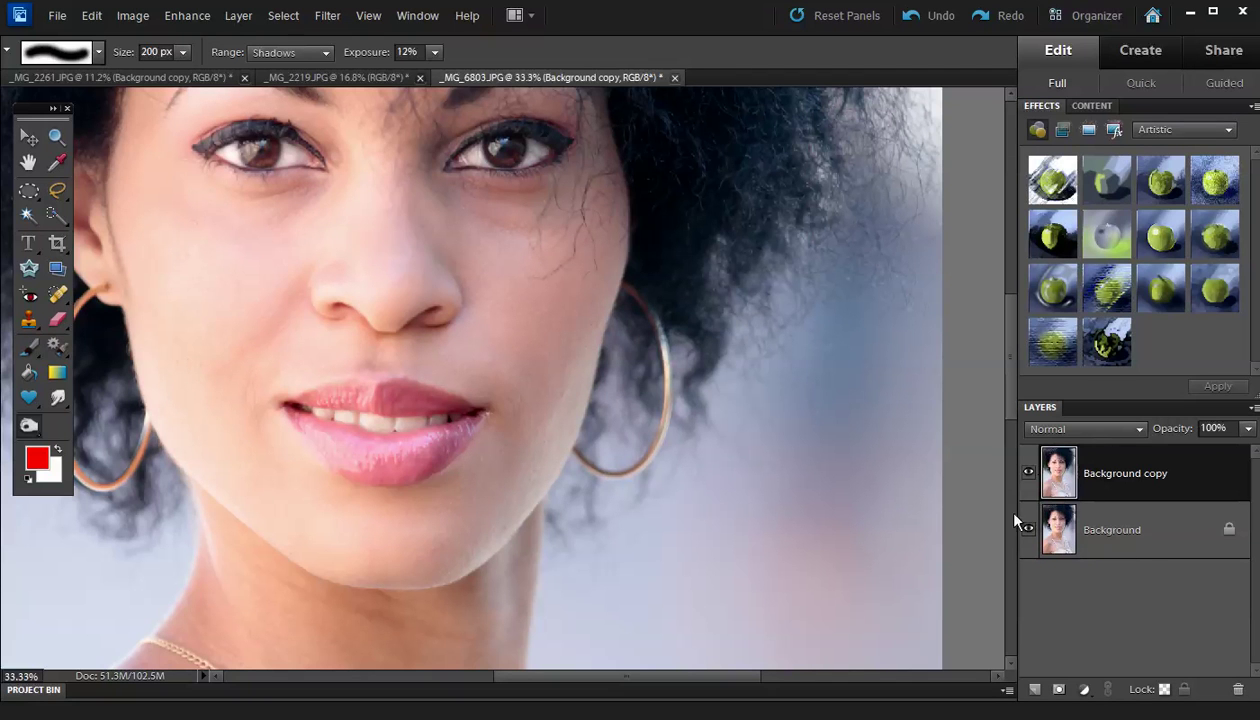
# Step: Compare the Background copy with the original, then burn the shadows along the upper and lower lip
pyautogui.click(238, 15)
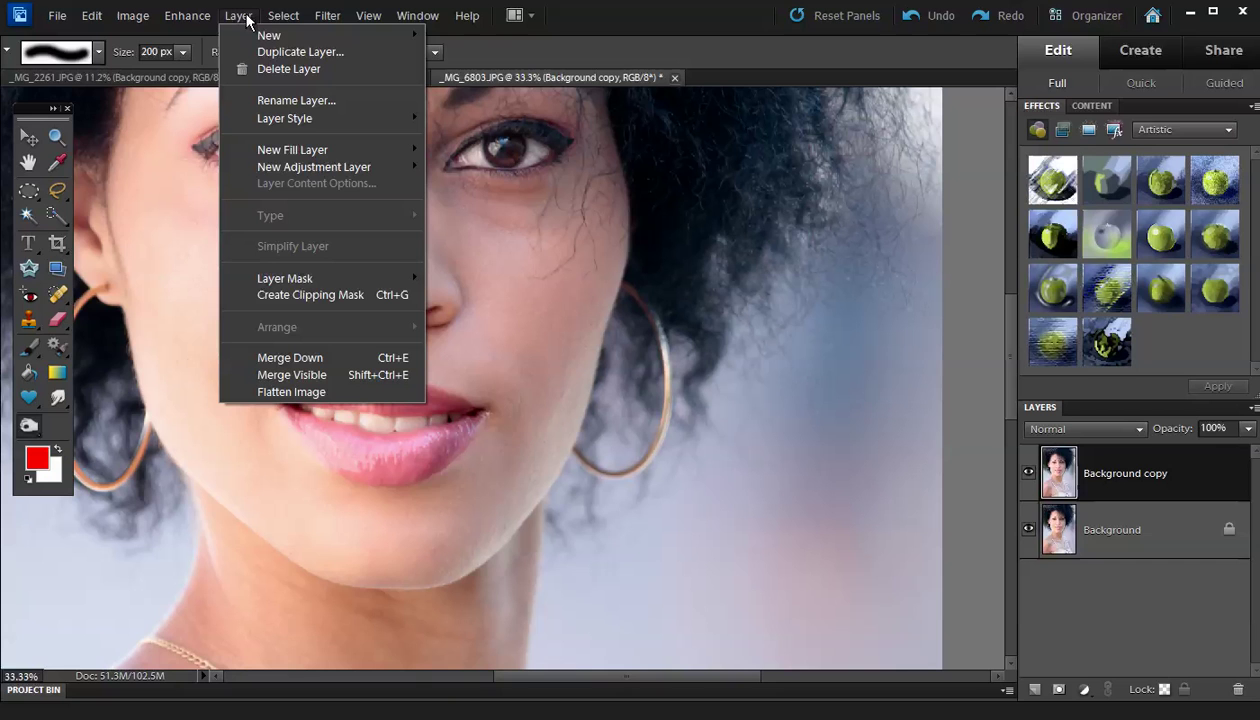
pyautogui.click(1148, 483)
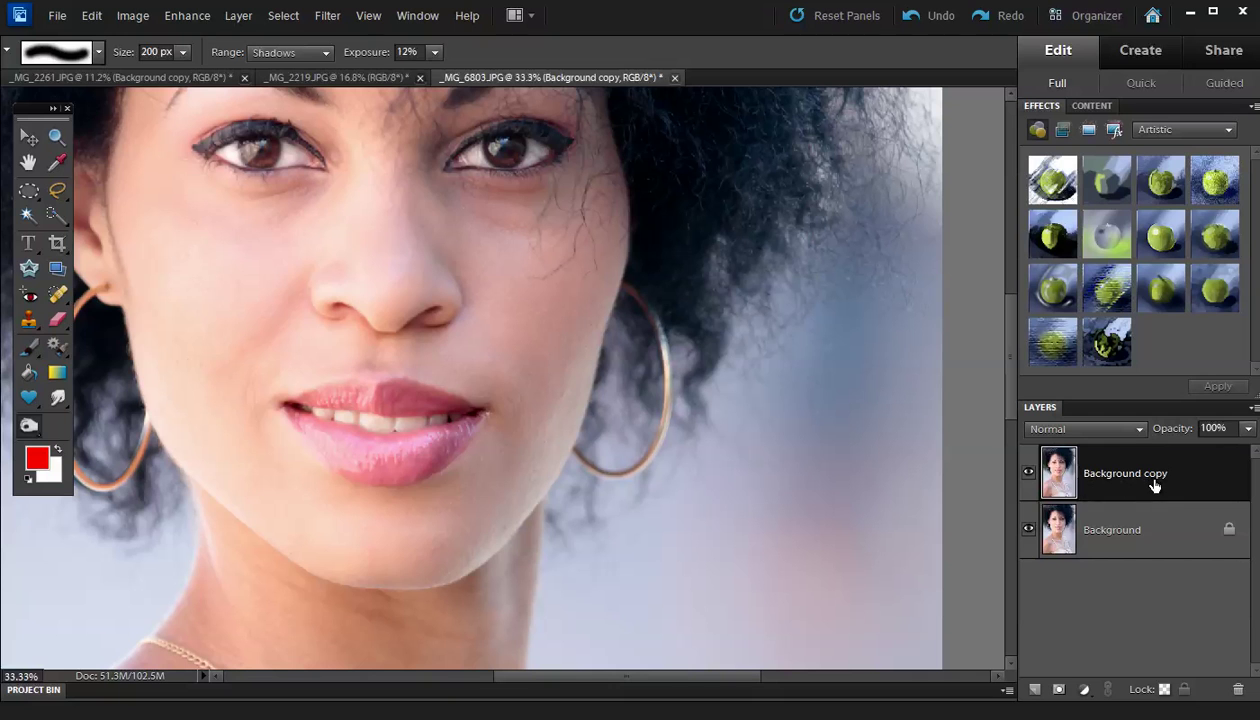
pyautogui.click(1029, 476)
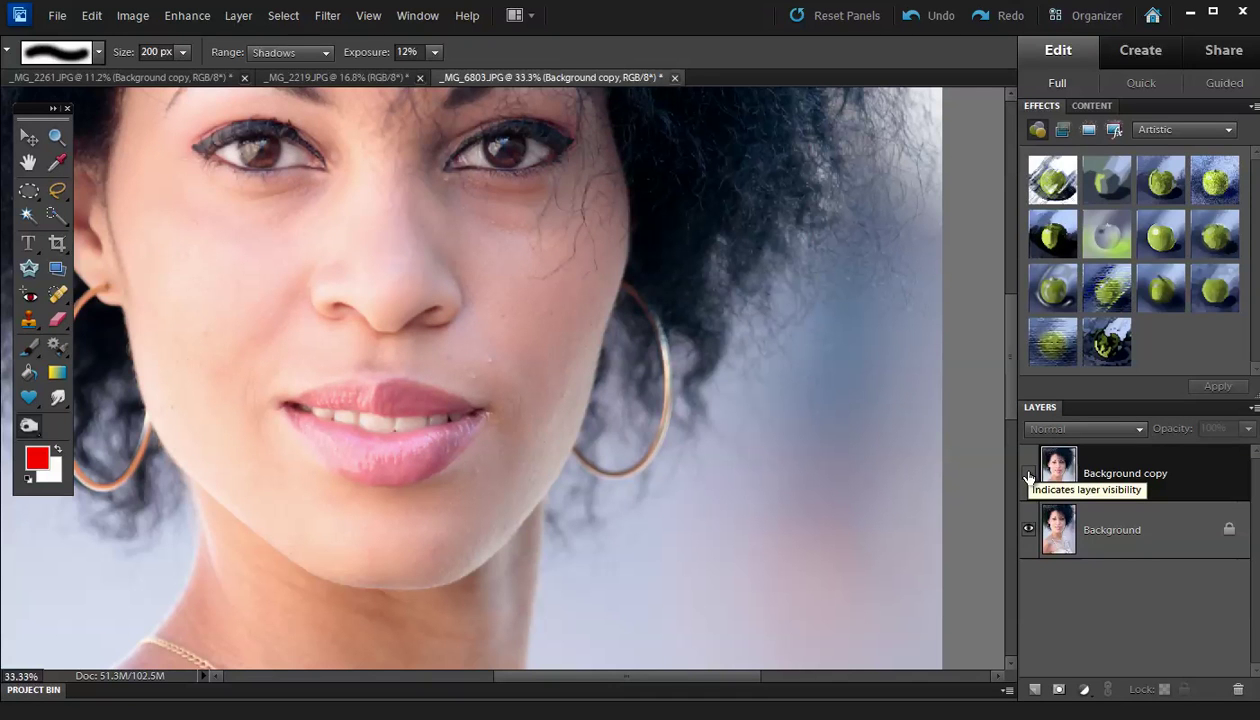
pyautogui.click(1029, 476)
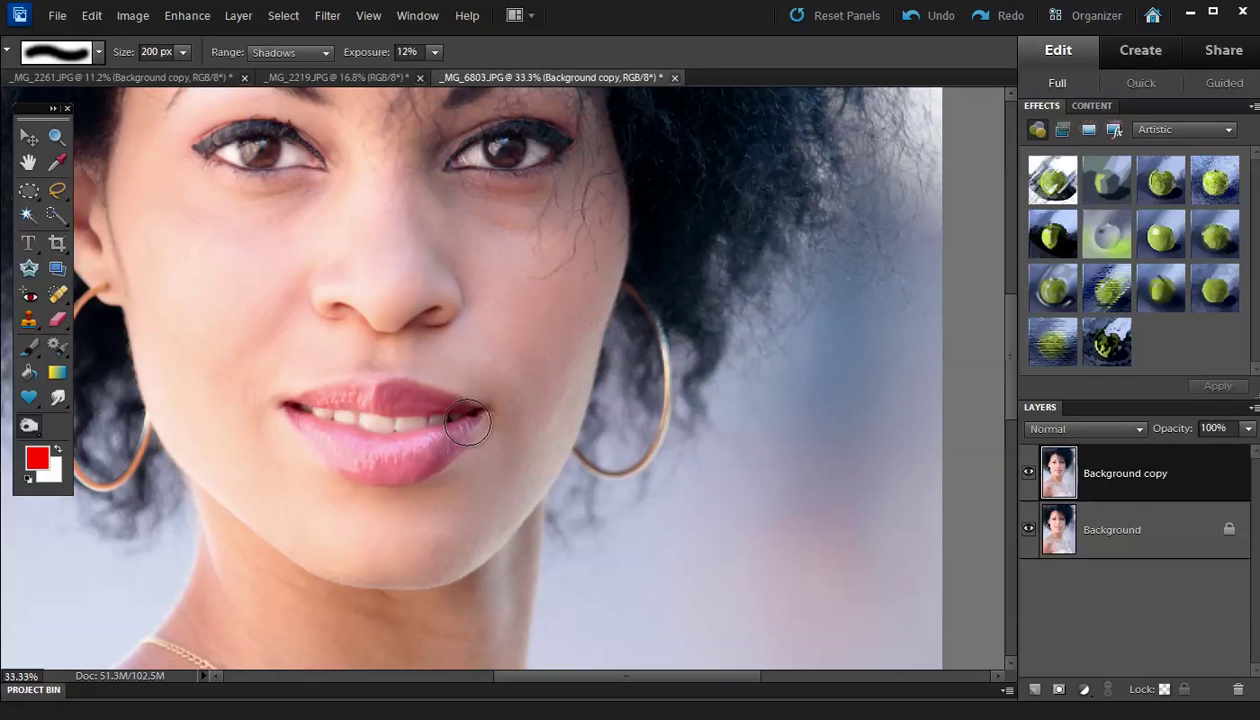
pyautogui.moveTo(452, 412)
pyautogui.mouseDown()
pyautogui.moveTo(364, 395)
pyautogui.moveTo(289, 409)
pyautogui.moveTo(402, 459)
pyautogui.mouseUp()
# Step: Switch the burn range to Midtones, darken the lower lip, compare, and zoom out to 12.5%
pyautogui.click(287, 52)
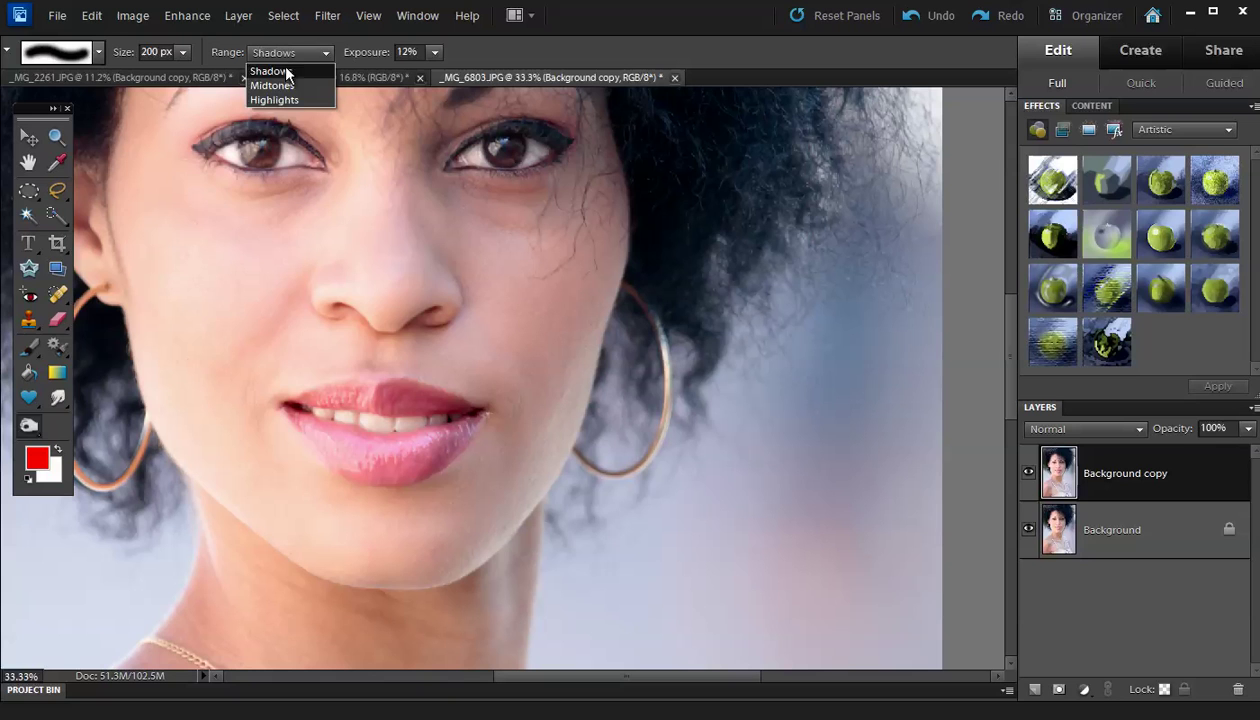
pyautogui.click(285, 87)
pyautogui.moveTo(298, 433)
pyautogui.mouseDown()
pyautogui.moveTo(352, 464)
pyautogui.moveTo(310, 433)
pyautogui.mouseUp()
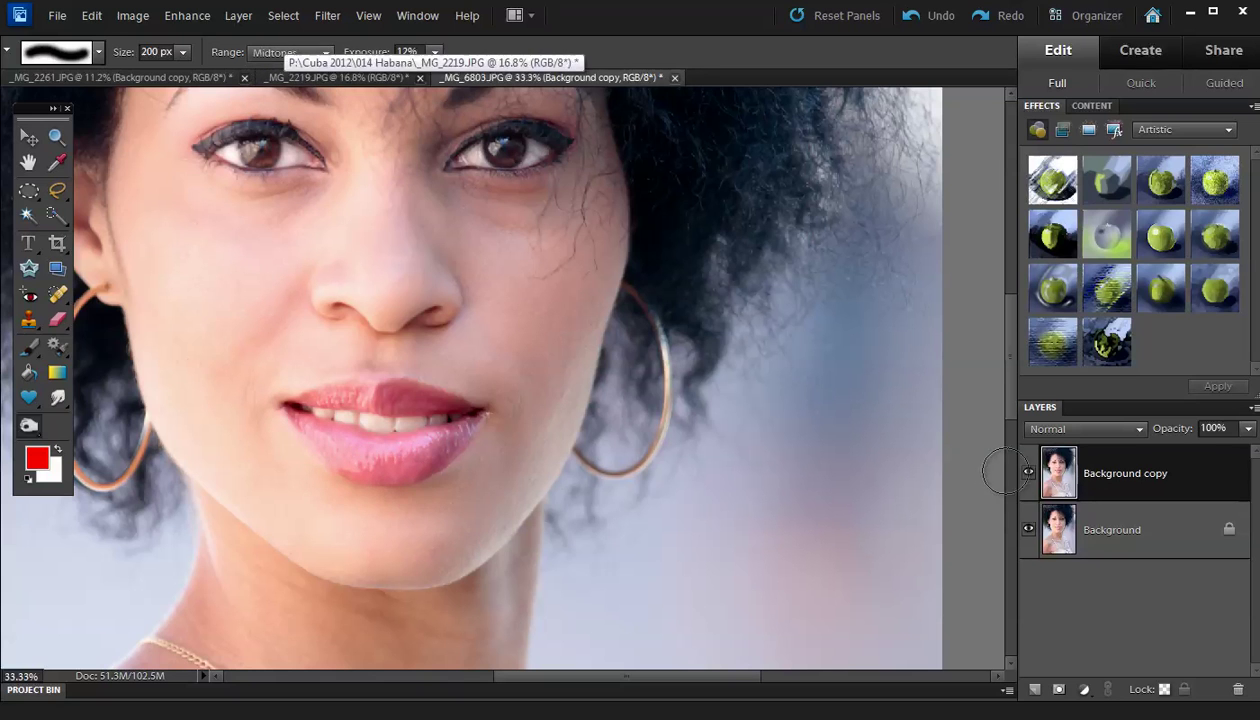
pyautogui.click(1029, 474)
pyautogui.click(1029, 474)
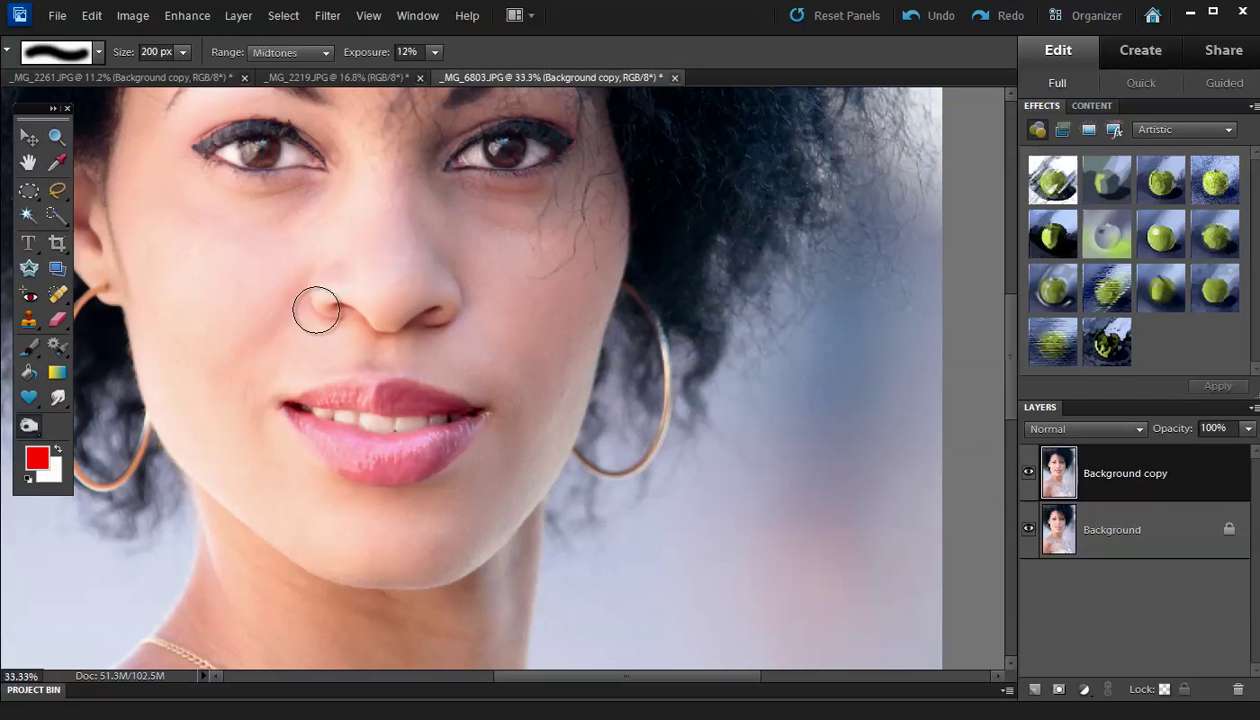
pyautogui.moveTo(211, 551); pyautogui.dragTo(284, 323)
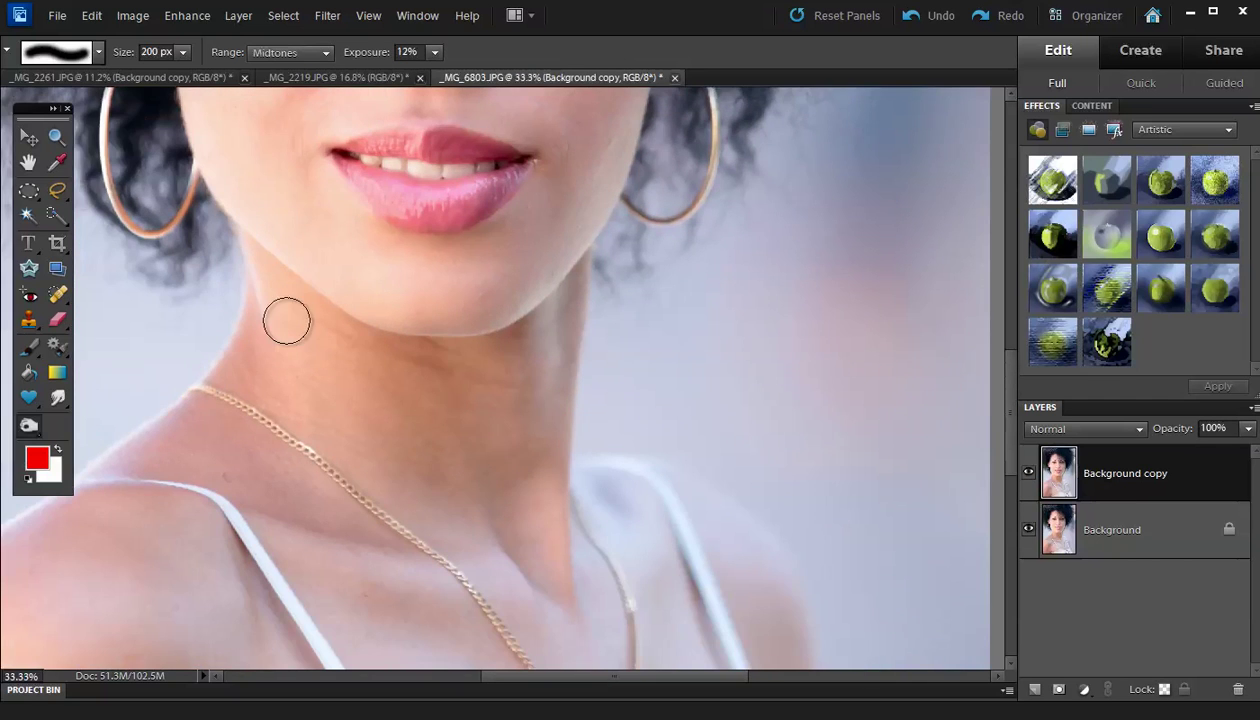
pyautogui.hotkey('ctrl', '-')
pyautogui.hotkey('ctrl', '-')
pyautogui.hotkey('ctrl', '-')
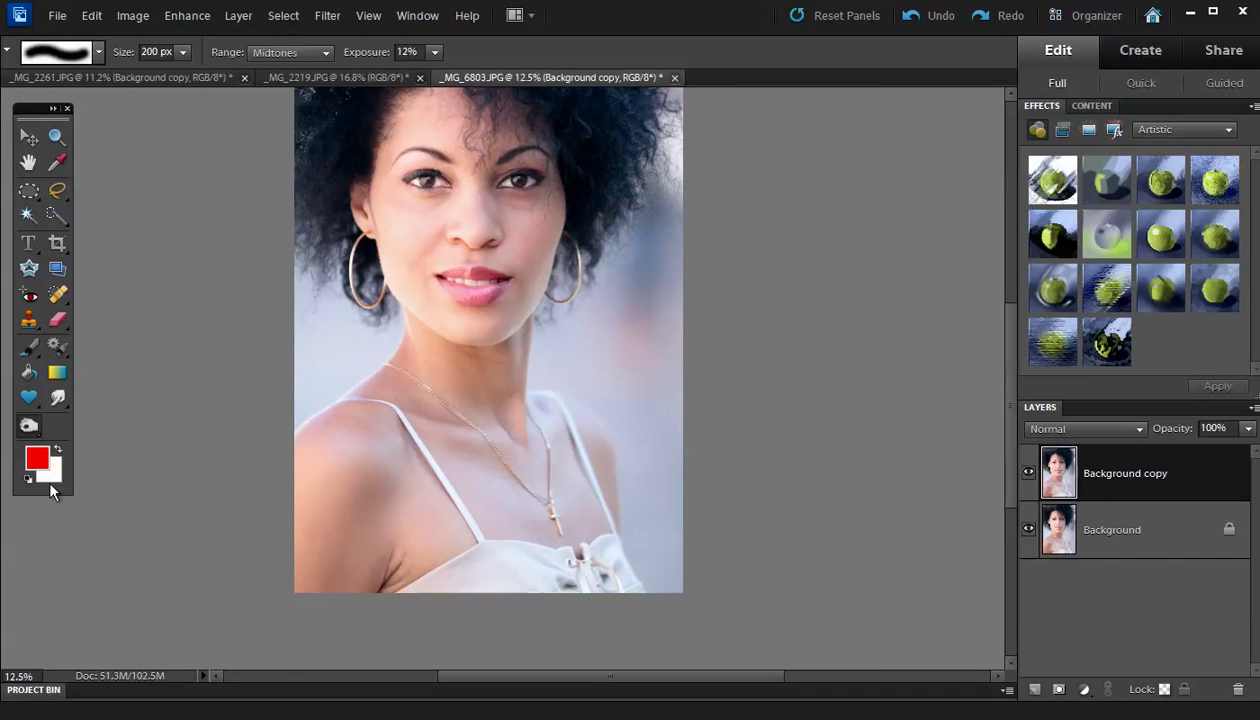
# Step: Keep Midtones burn, raise exposure to 23%, enlarge the brush to 900 px, and compare against the original
pyautogui.click(30, 428)
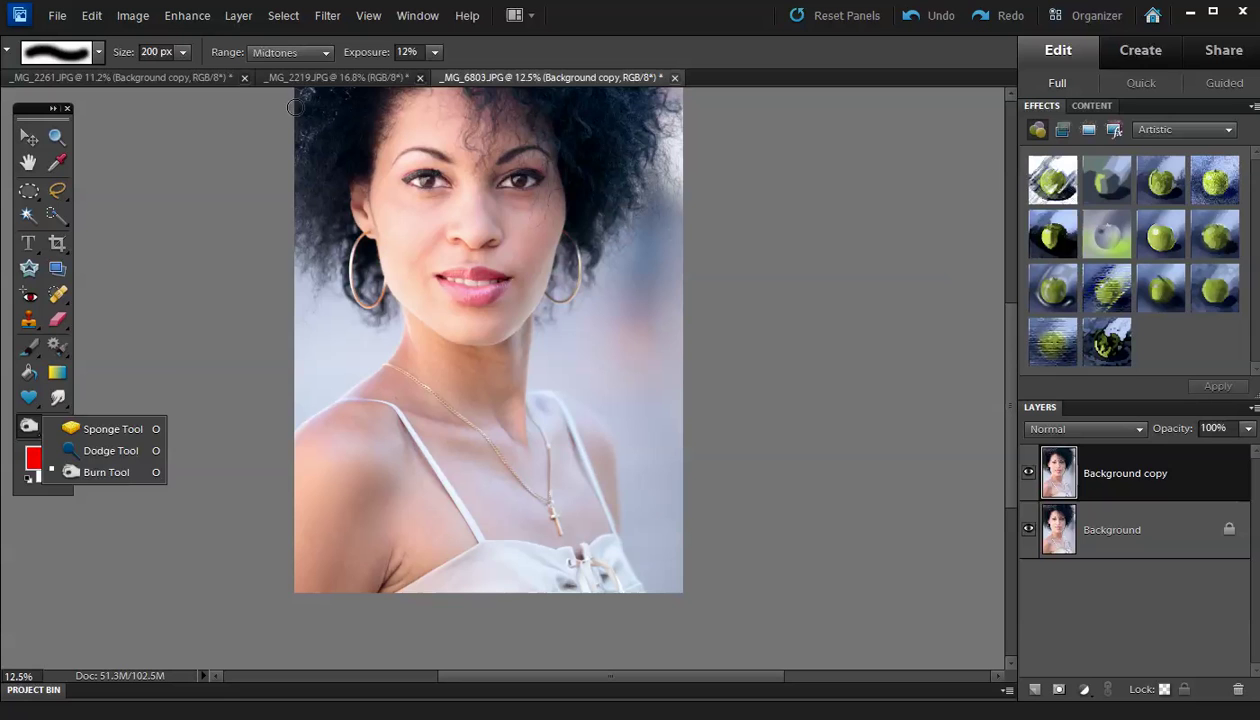
pyautogui.click(284, 53)
pyautogui.click(340, 50)
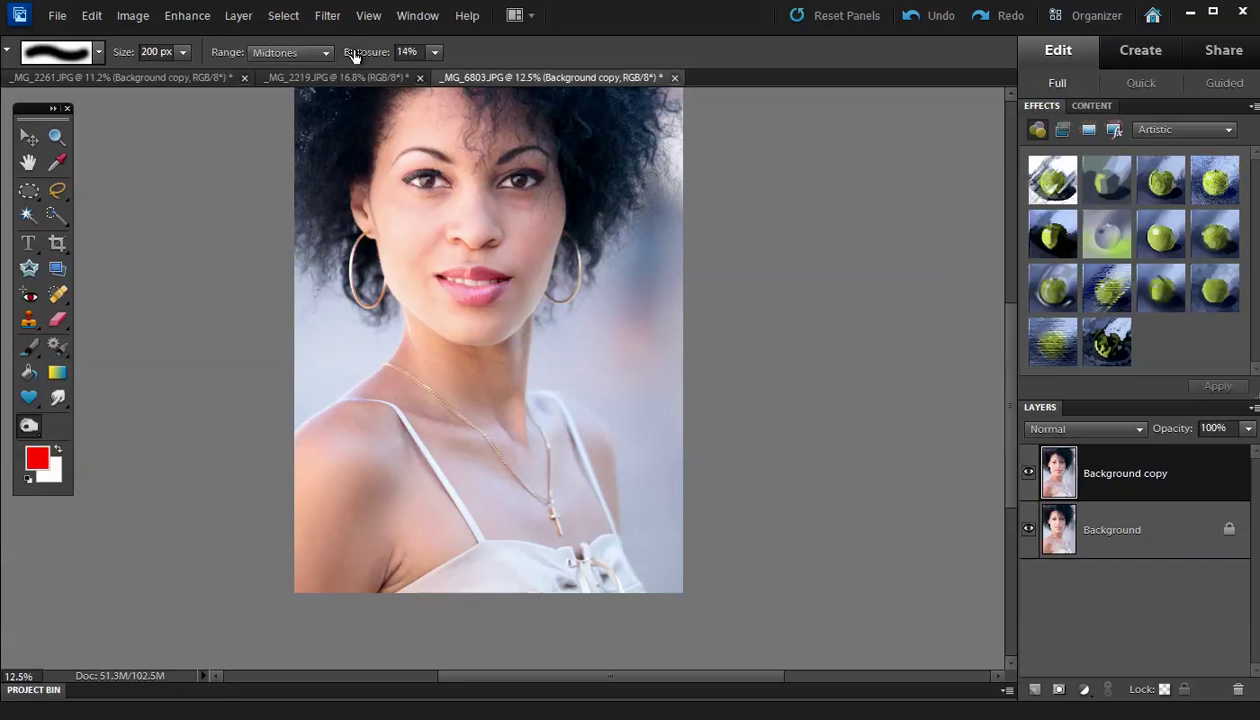
pyautogui.moveTo(348, 50); pyautogui.dragTo(353, 51)
pyautogui.press(']')
pyautogui.press(']')
pyautogui.press(']')
pyautogui.press(']')
pyautogui.press(']')
pyautogui.press(']')
pyautogui.press(']')
pyautogui.press(']')
pyautogui.press(']')
pyautogui.press(']')
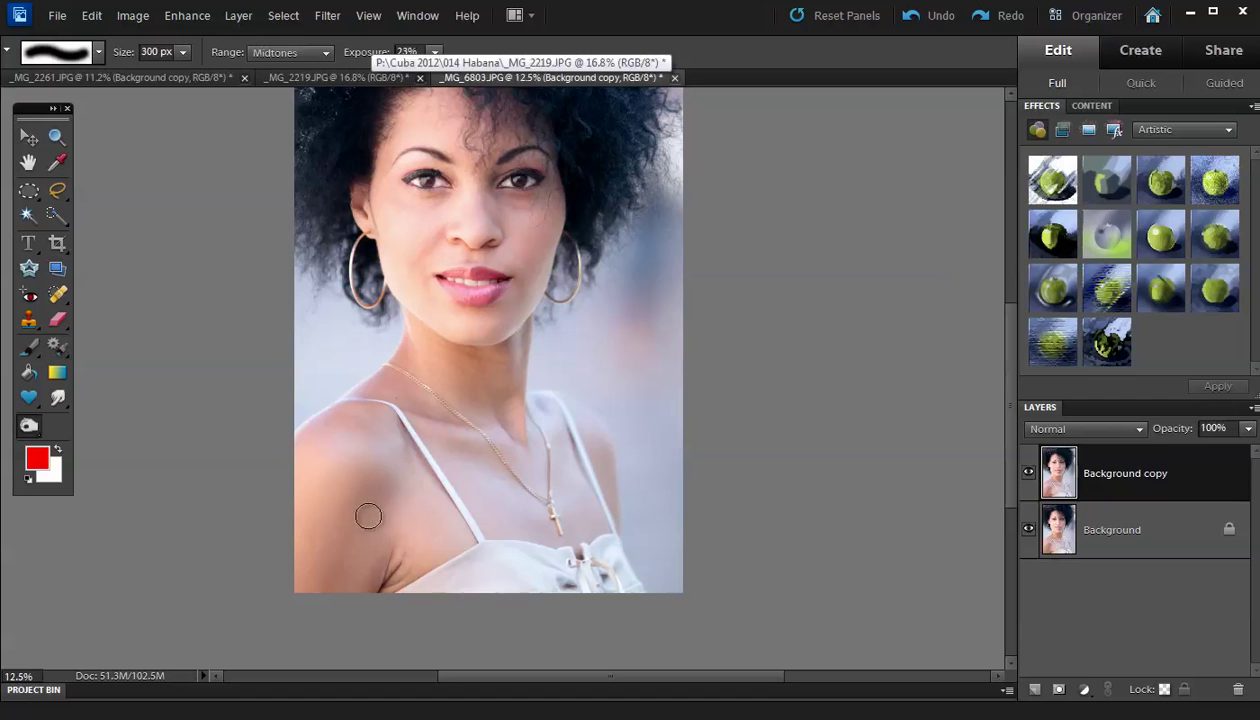
pyautogui.press(']')
pyautogui.press(']')
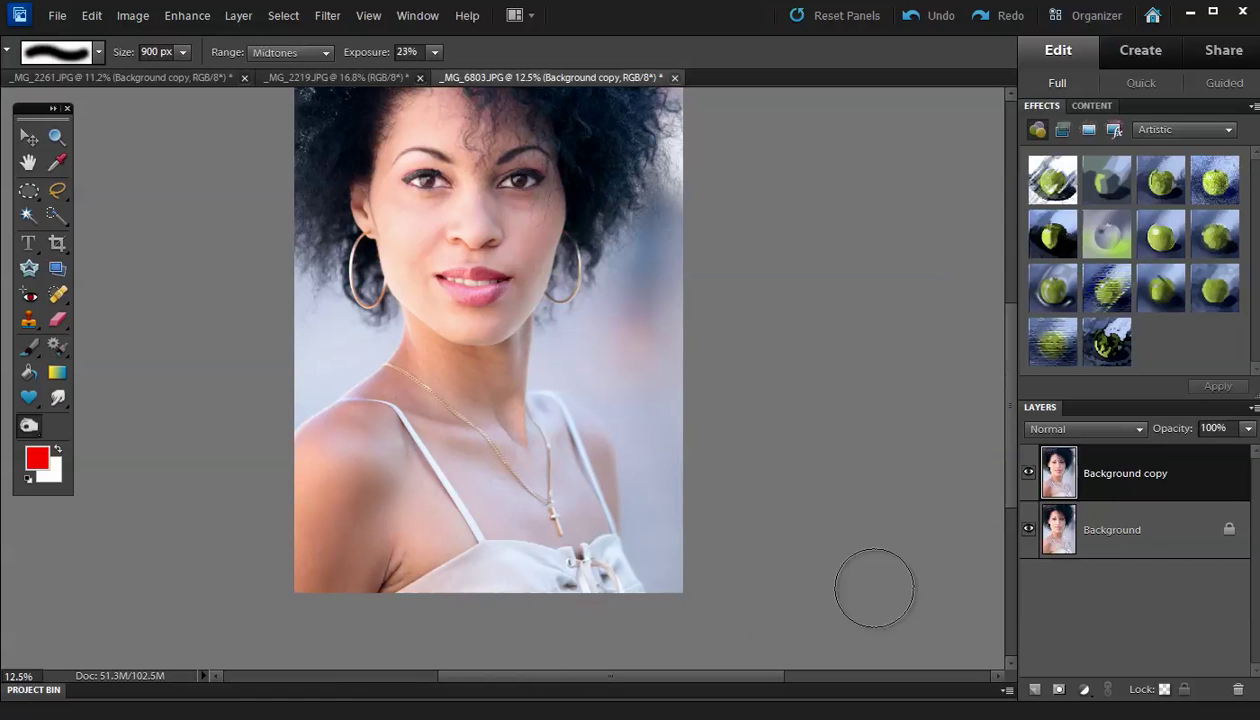
pyautogui.click(1028, 474)
pyautogui.click(1028, 474)
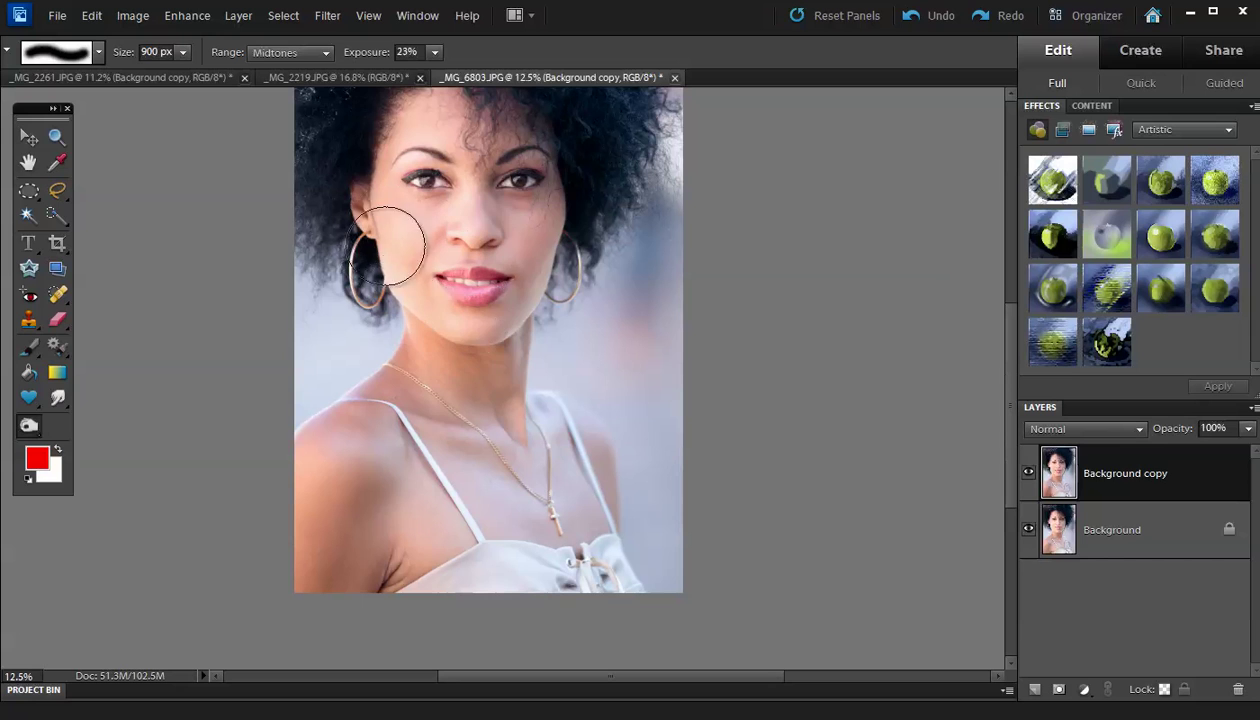
# Step: Dodge the lips with a Shadows-range brush at 16%, zooming in to 50% and back out to 25%
pyautogui.click(28, 425)
pyautogui.click(92, 446)
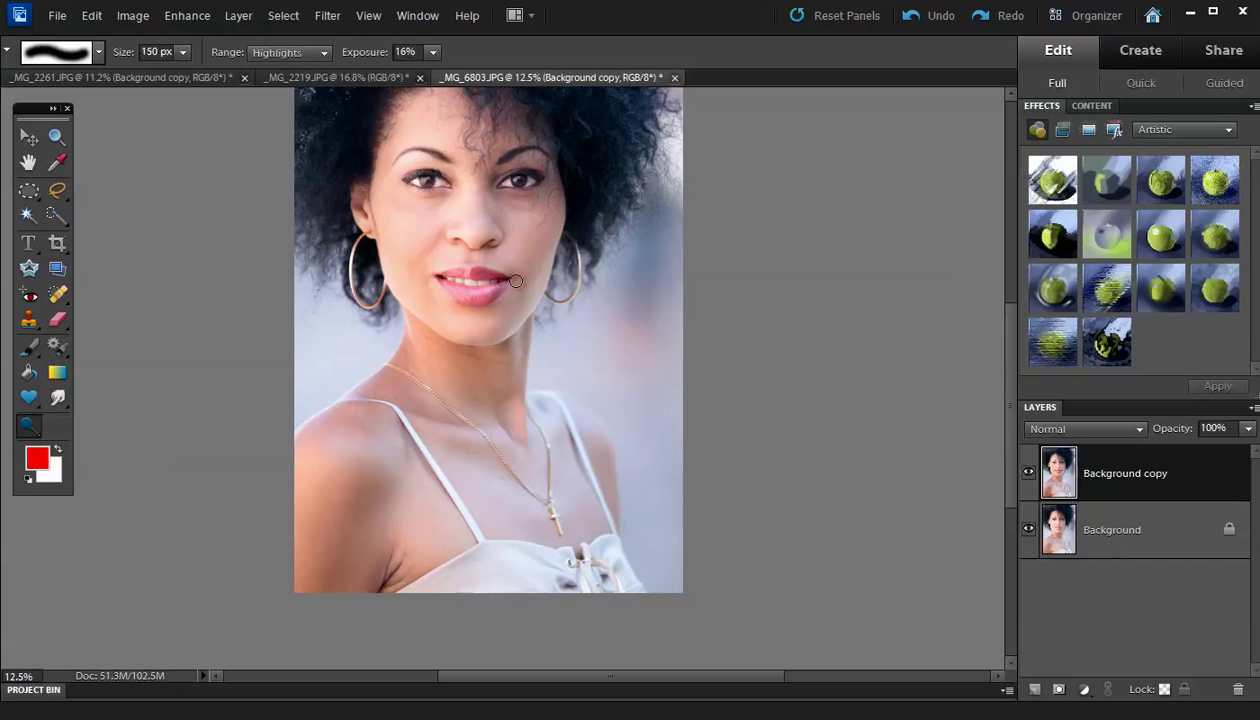
pyautogui.click(305, 55)
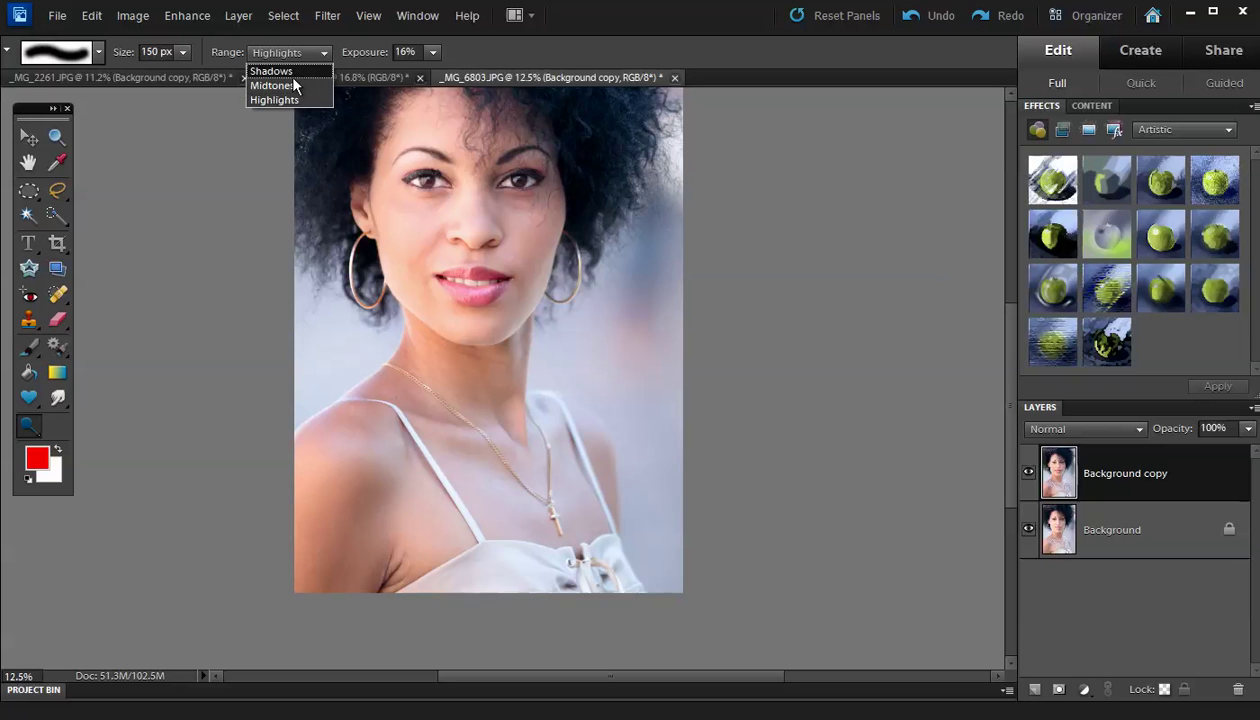
pyautogui.click(290, 68)
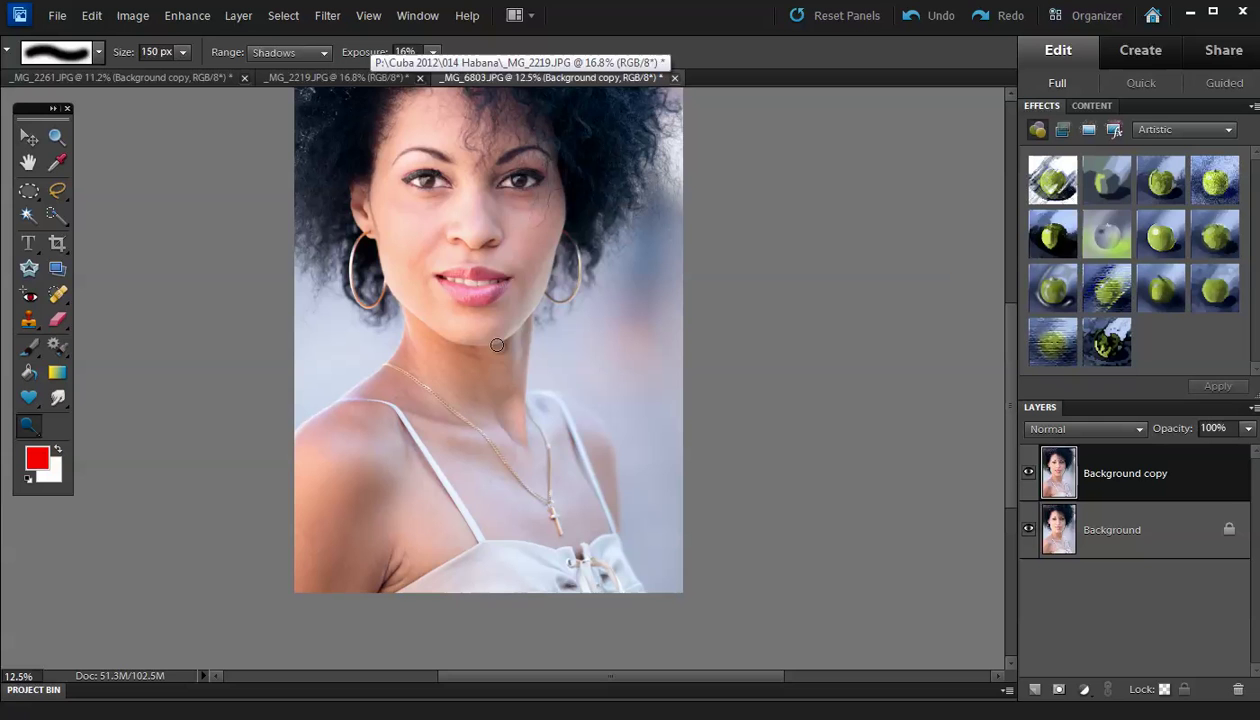
pyautogui.scroll(4, 506, 318)
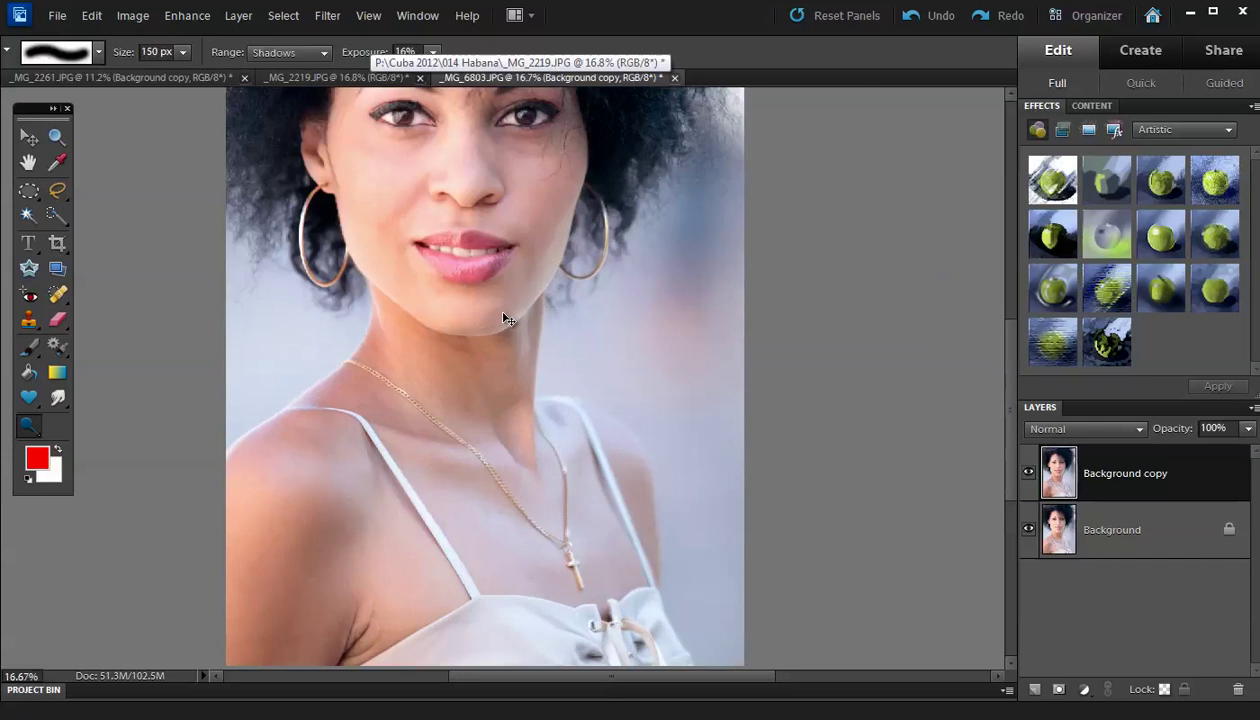
pyautogui.moveTo(495, 197); pyautogui.dragTo(487, 563)
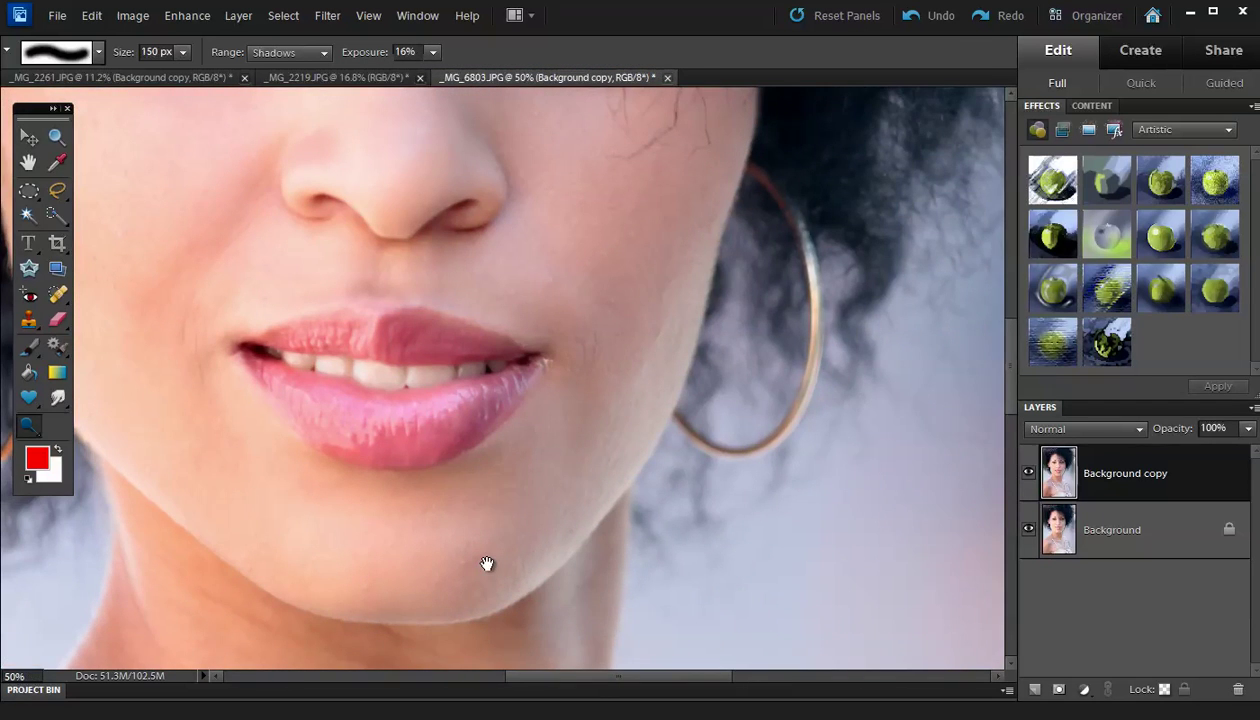
pyautogui.moveTo(512, 461); pyautogui.dragTo(529, 498)
pyautogui.moveTo(516, 420)
pyautogui.mouseDown()
pyautogui.moveTo(498, 382)
pyautogui.moveTo(412, 395)
pyautogui.moveTo(526, 408)
pyautogui.moveTo(486, 450)
pyautogui.moveTo(420, 472)
pyautogui.moveTo(428, 458)
pyautogui.moveTo(388, 490)
pyautogui.moveTo(511, 392)
pyautogui.moveTo(428, 386)
pyautogui.moveTo(366, 435)
pyautogui.moveTo(408, 493)
pyautogui.moveTo(537, 428)
pyautogui.mouseUp()
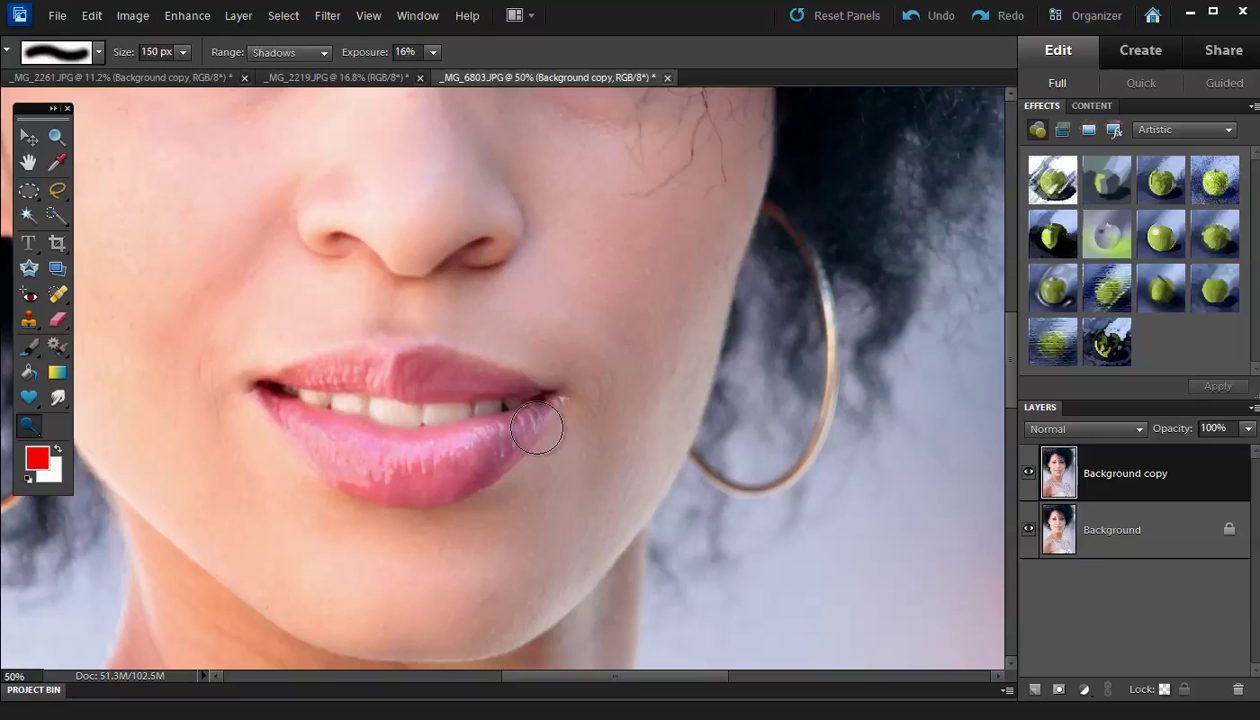
pyautogui.hotkey('ctrl', '-')
pyautogui.hotkey('ctrl', '-')
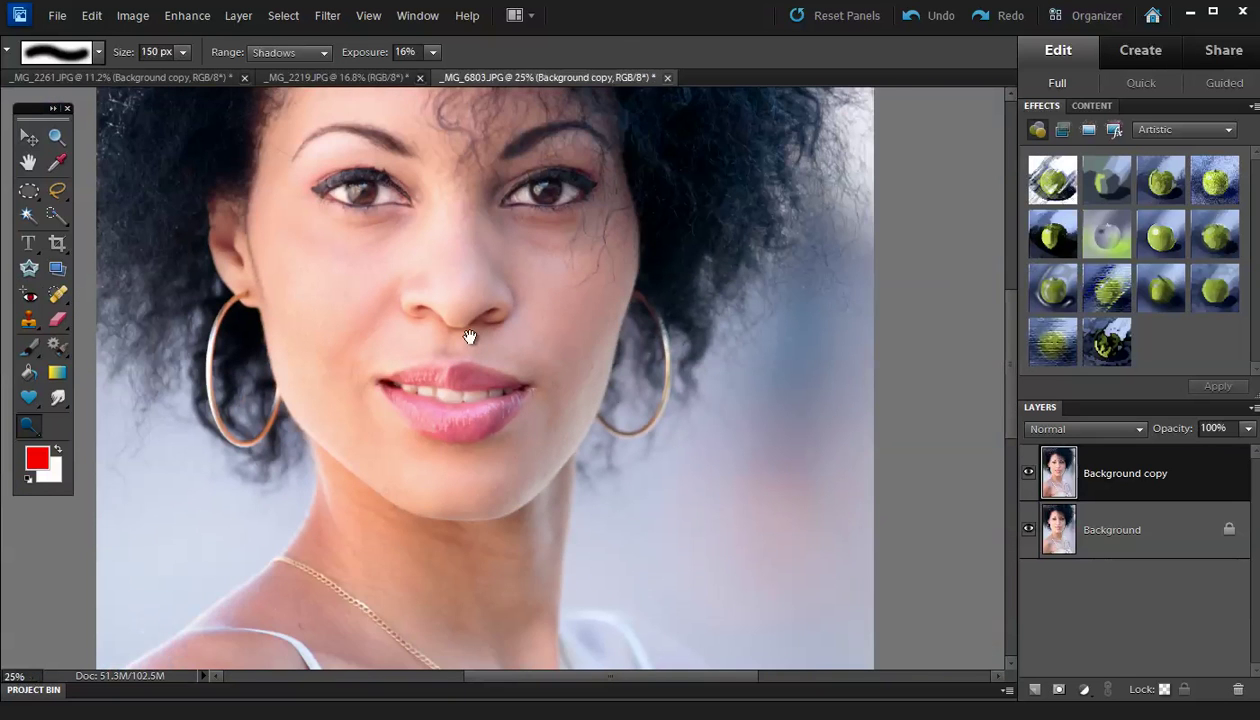
pyautogui.moveTo(463, 333); pyautogui.dragTo(538, 482)
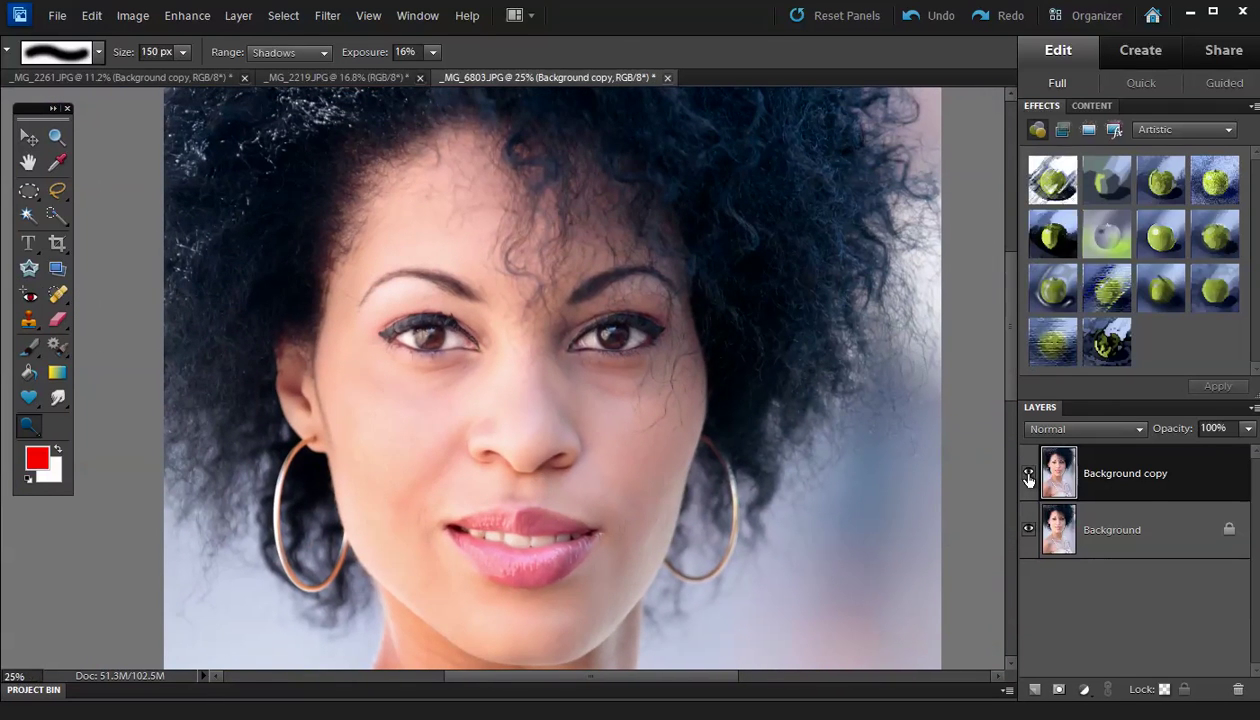
# Step: Toggle the Background copy to compare, check the neck, necklace and eyes, then switch to _MG_2219.JPG
pyautogui.click(1028, 477)
pyautogui.click(1028, 477)
pyautogui.click(1028, 477)
pyautogui.click(1028, 477)
pyautogui.click(1028, 477)
pyautogui.click(1028, 477)
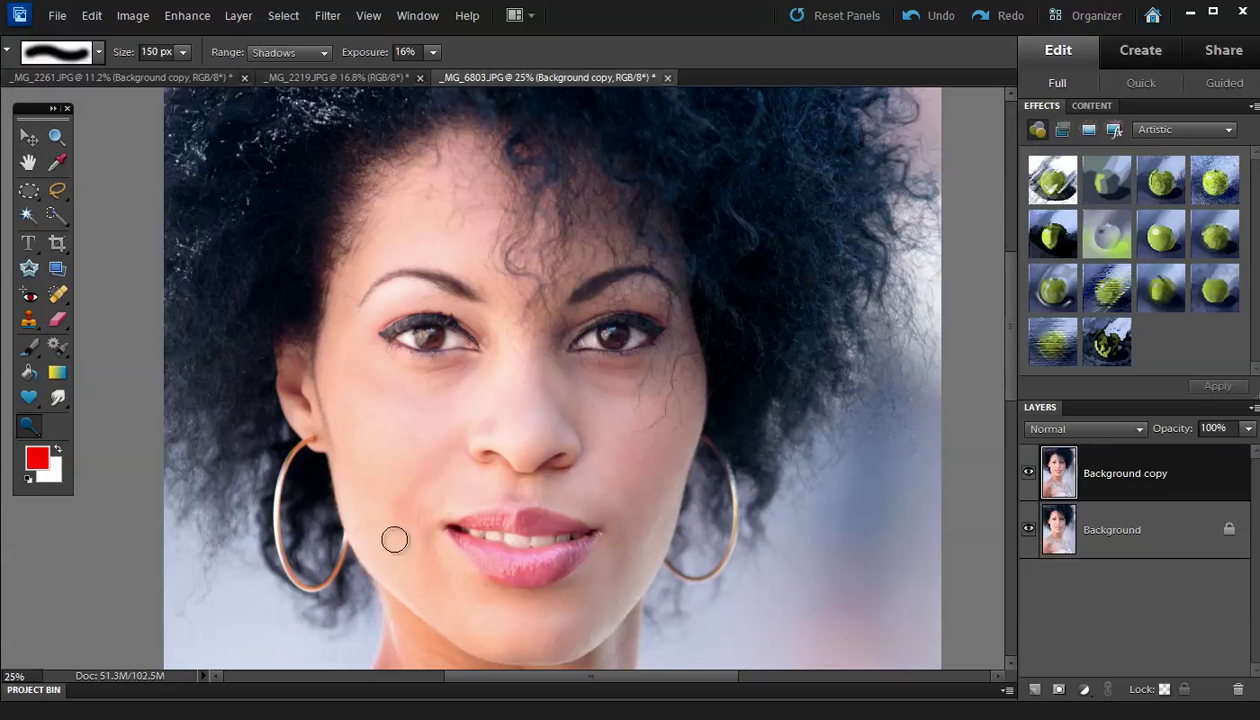
pyautogui.moveTo(419, 585); pyautogui.dragTo(374, 442)
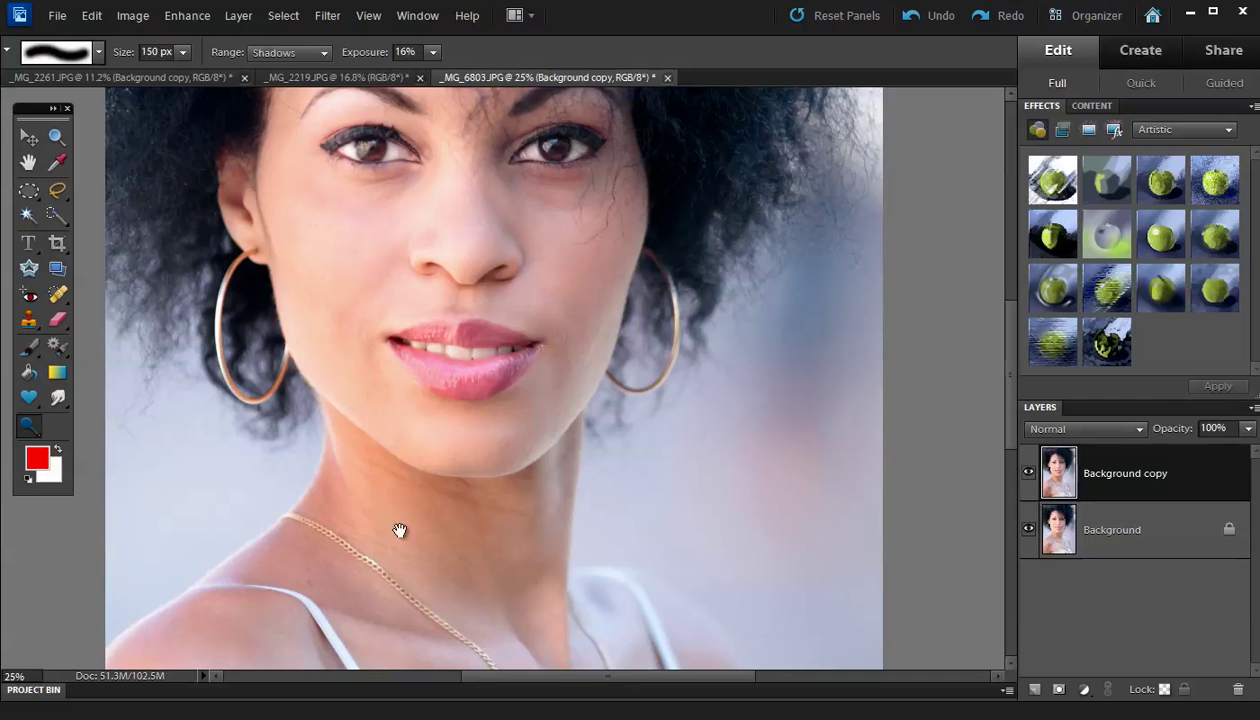
pyautogui.moveTo(378, 471); pyautogui.dragTo(434, 618)
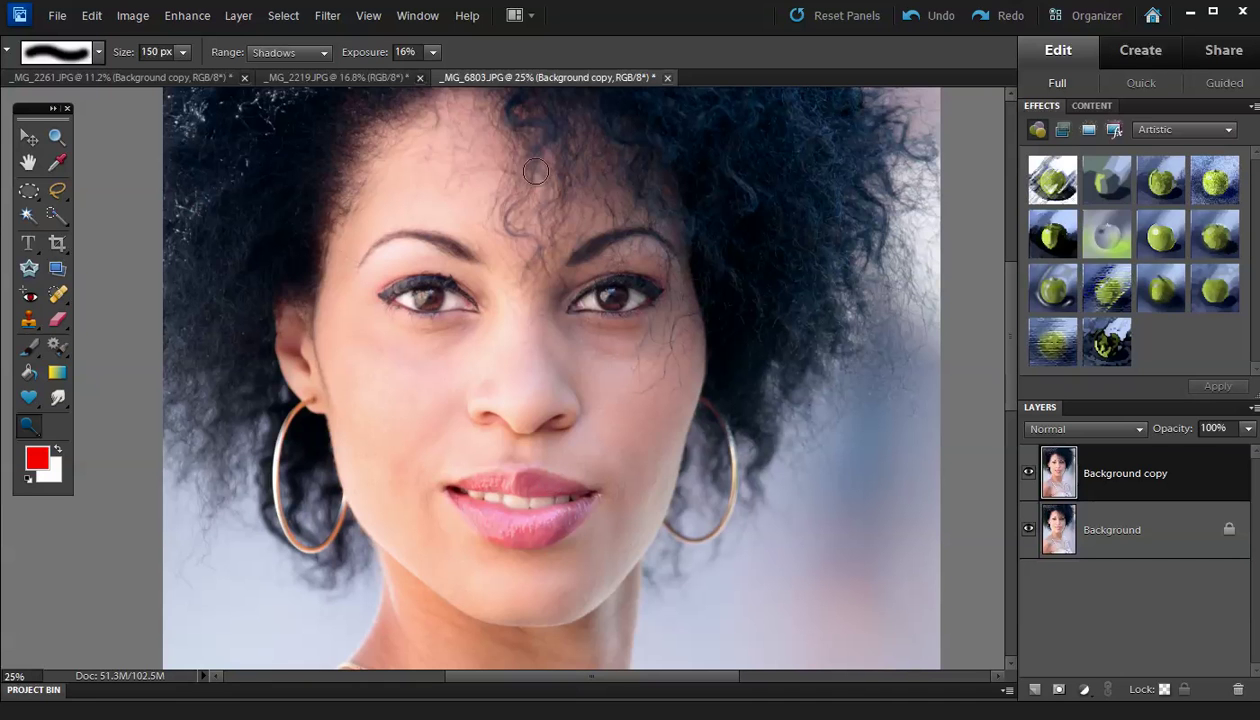
pyautogui.click(352, 77)
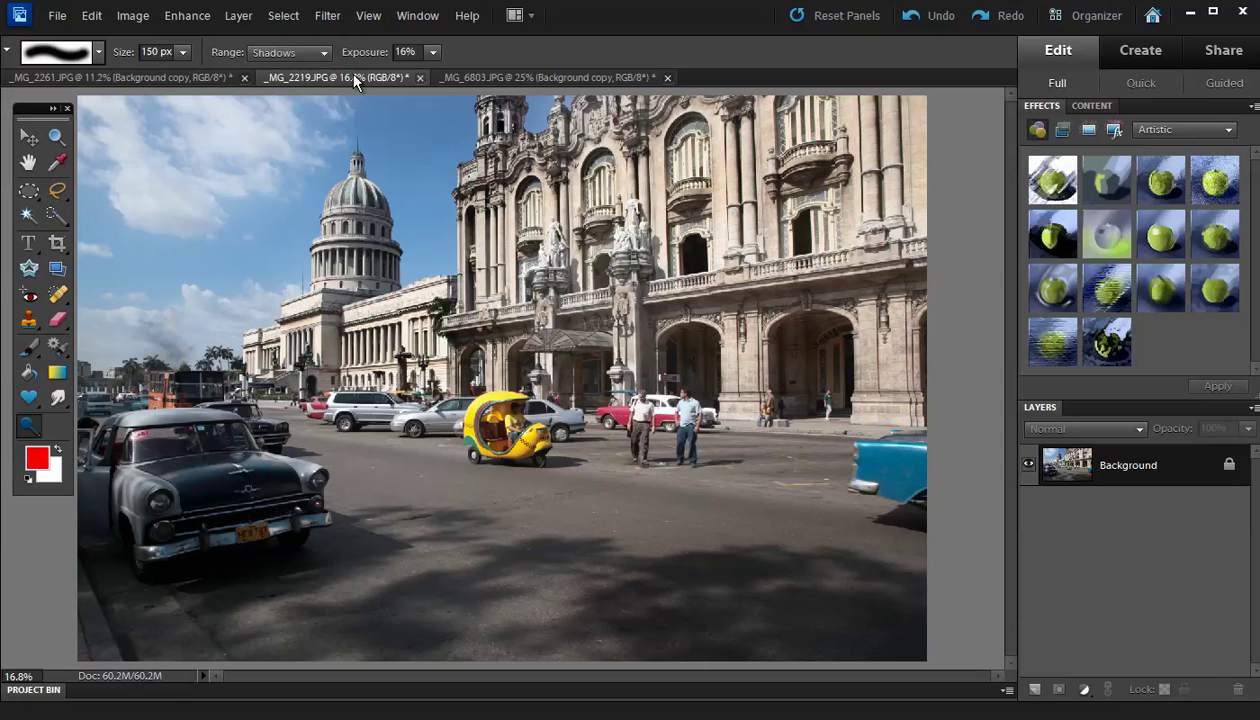
# Step: Undo the street photo's last Burn Tool edit from the Edit menu, then redo it
pyautogui.click(92, 15)
pyautogui.click(110, 38)
pyautogui.click(92, 16)
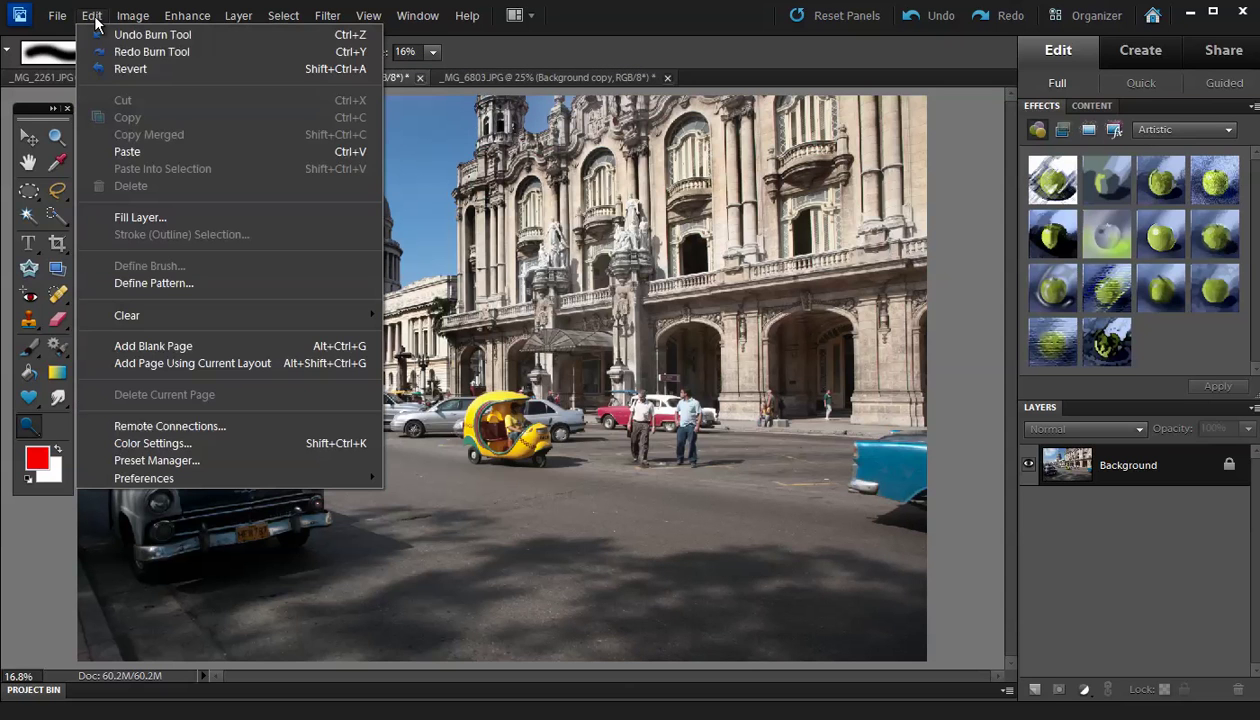
pyautogui.click(120, 52)
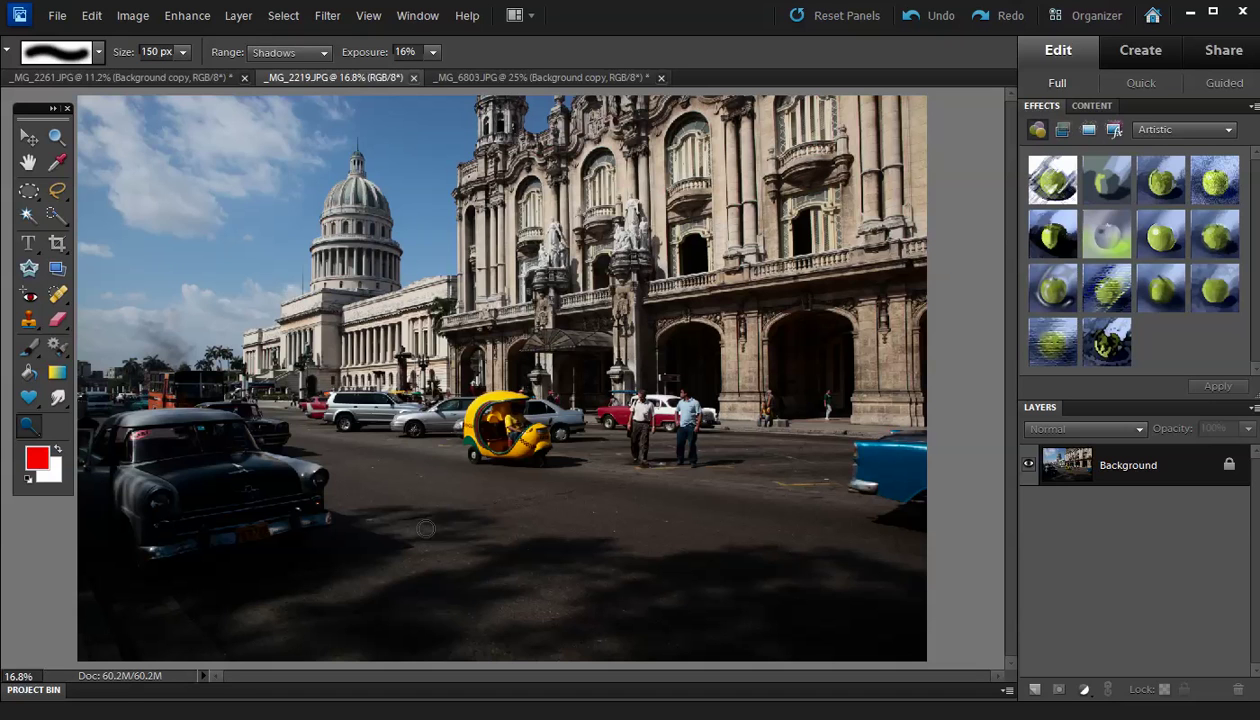
# Step: Apply Levels to the street photo with input levels 0, 1.58 and 221
pyautogui.hotkey('ctrl', 'l')
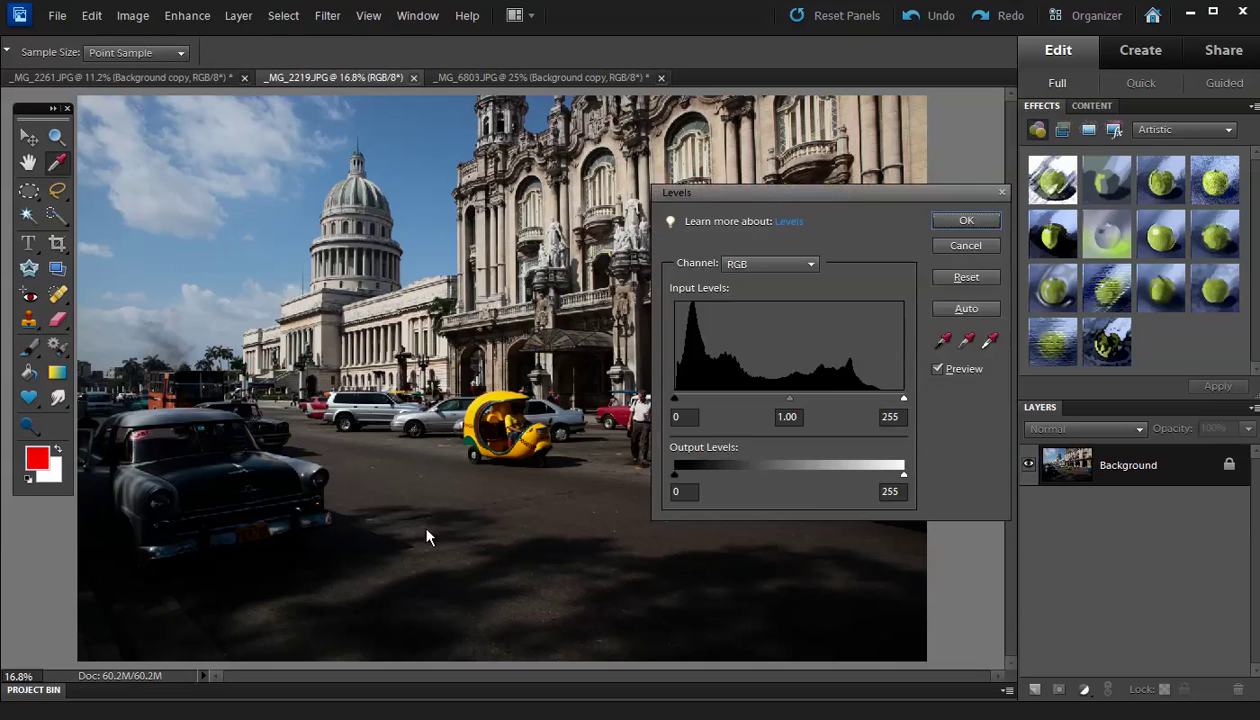
pyautogui.click(872, 398)
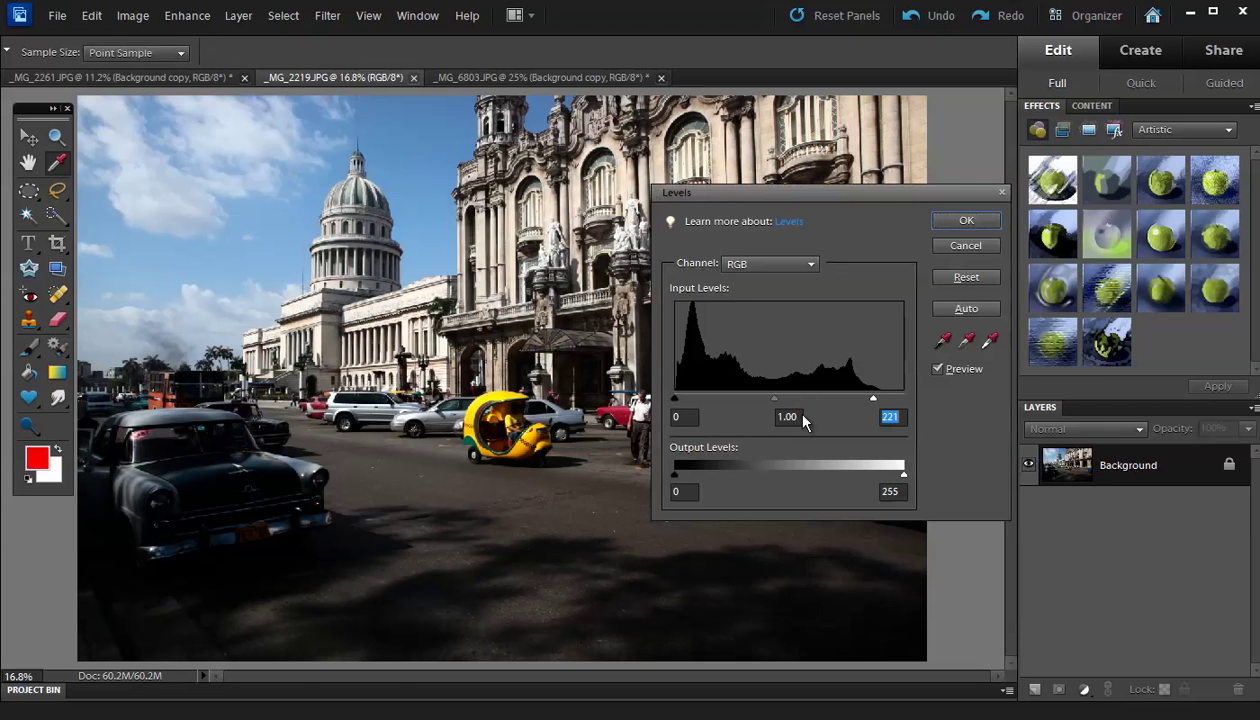
pyautogui.moveTo(775, 402); pyautogui.dragTo(741, 410)
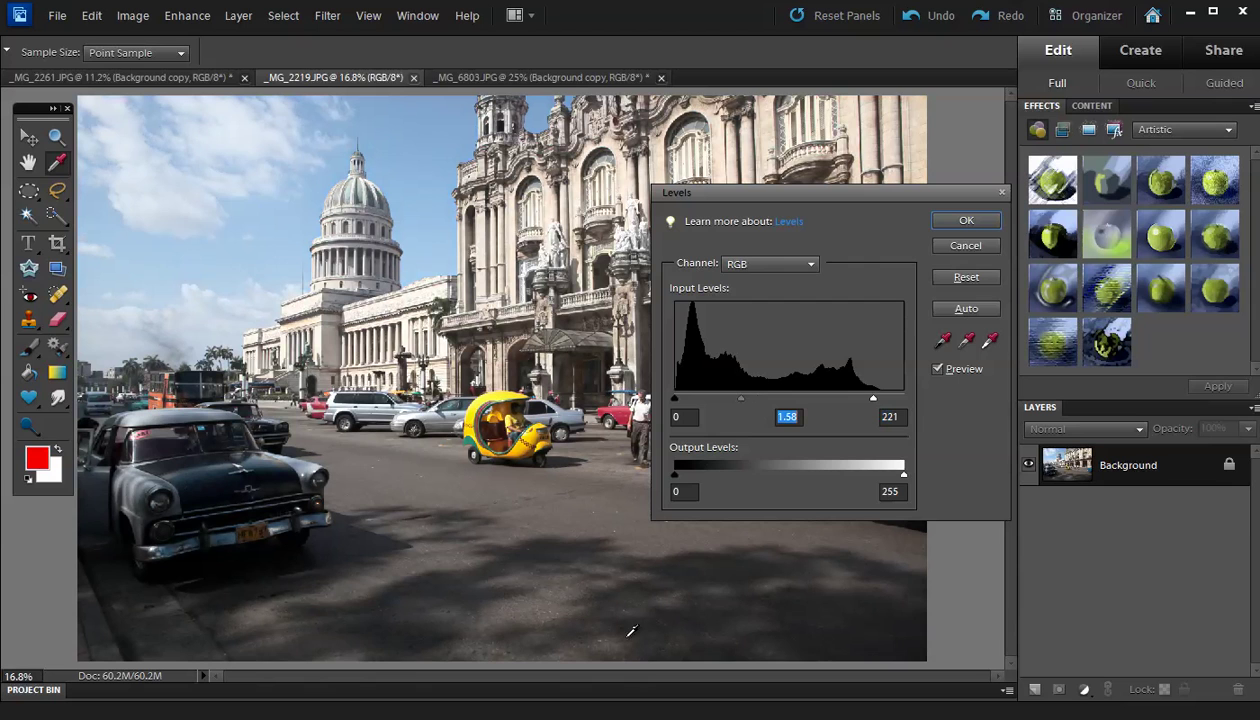
pyautogui.click(962, 222)
pyautogui.press('o')
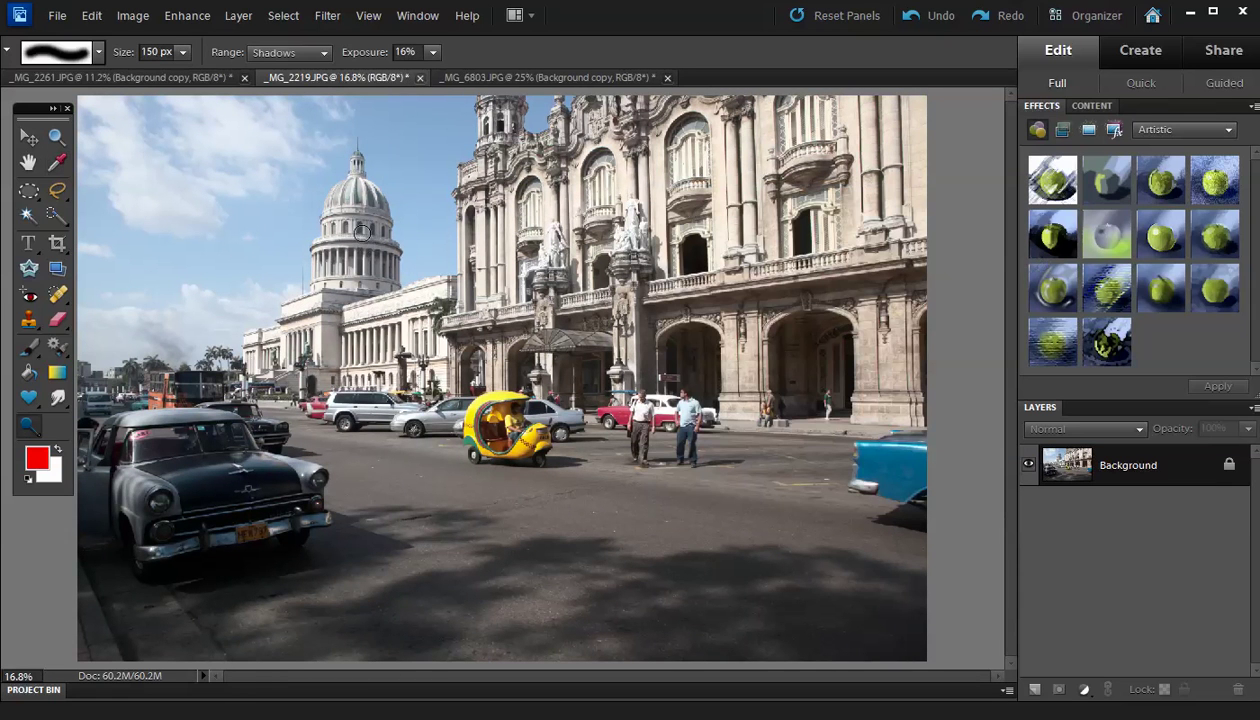
# Step: Switch to the Burn Tool with a 1400 px brush at 20% exposure
pyautogui.rightClick(29, 426)
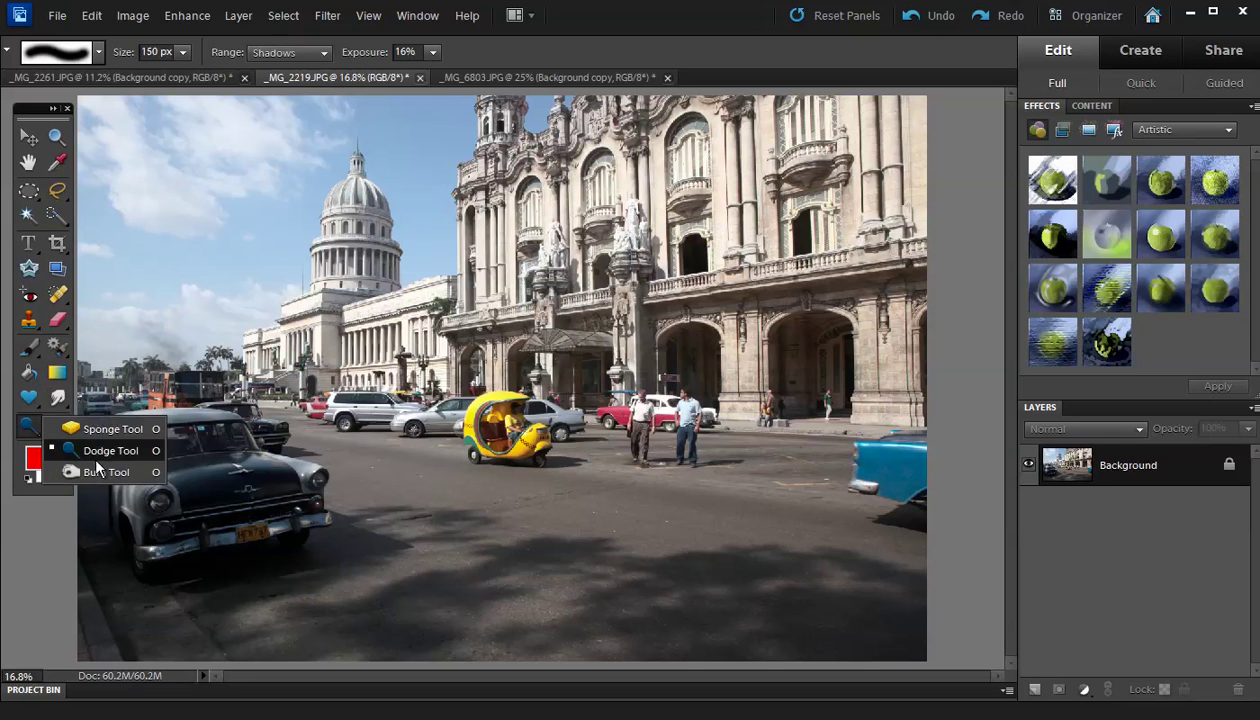
pyautogui.click(100, 471)
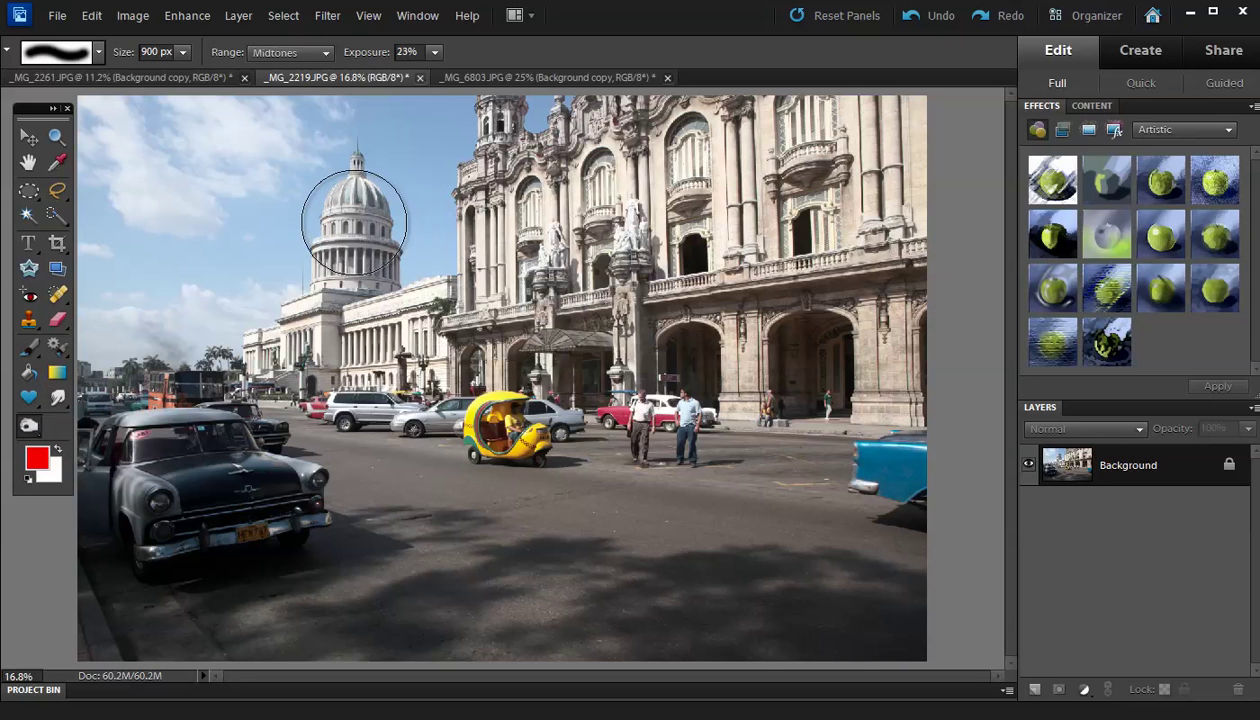
pyautogui.press(']')
pyautogui.press(']')
pyautogui.press(']')
pyautogui.press(']')
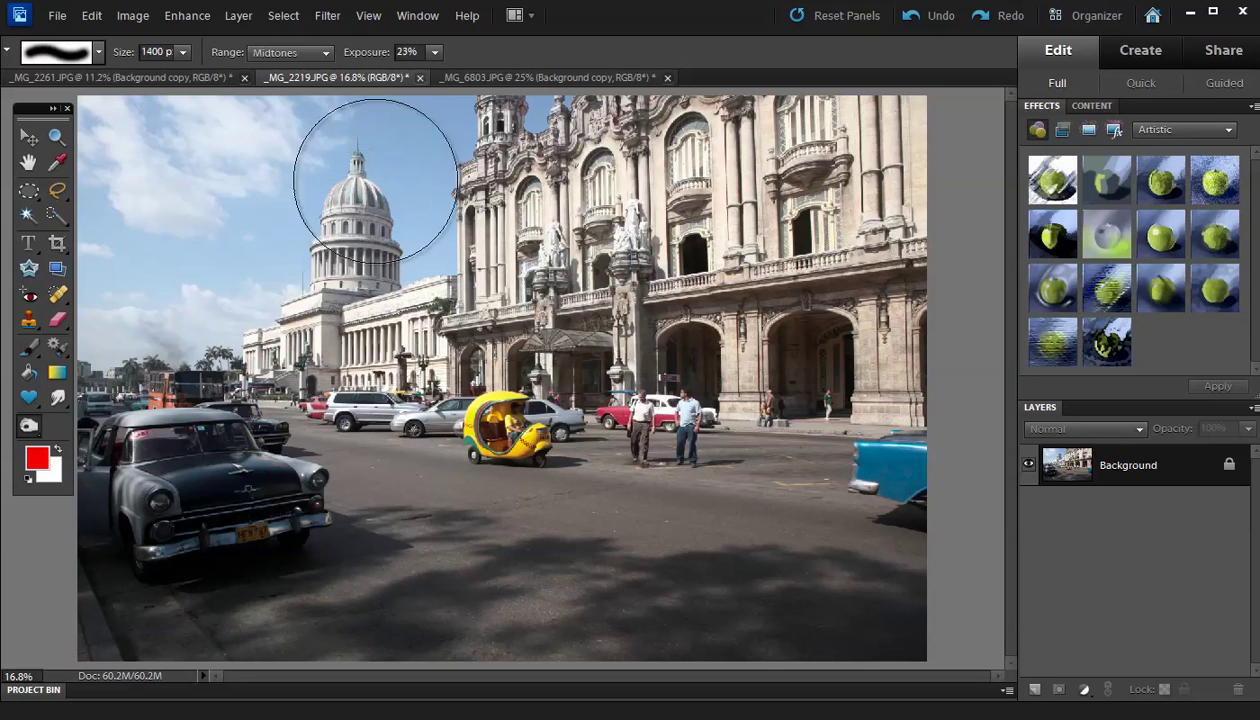
pyautogui.press('2')
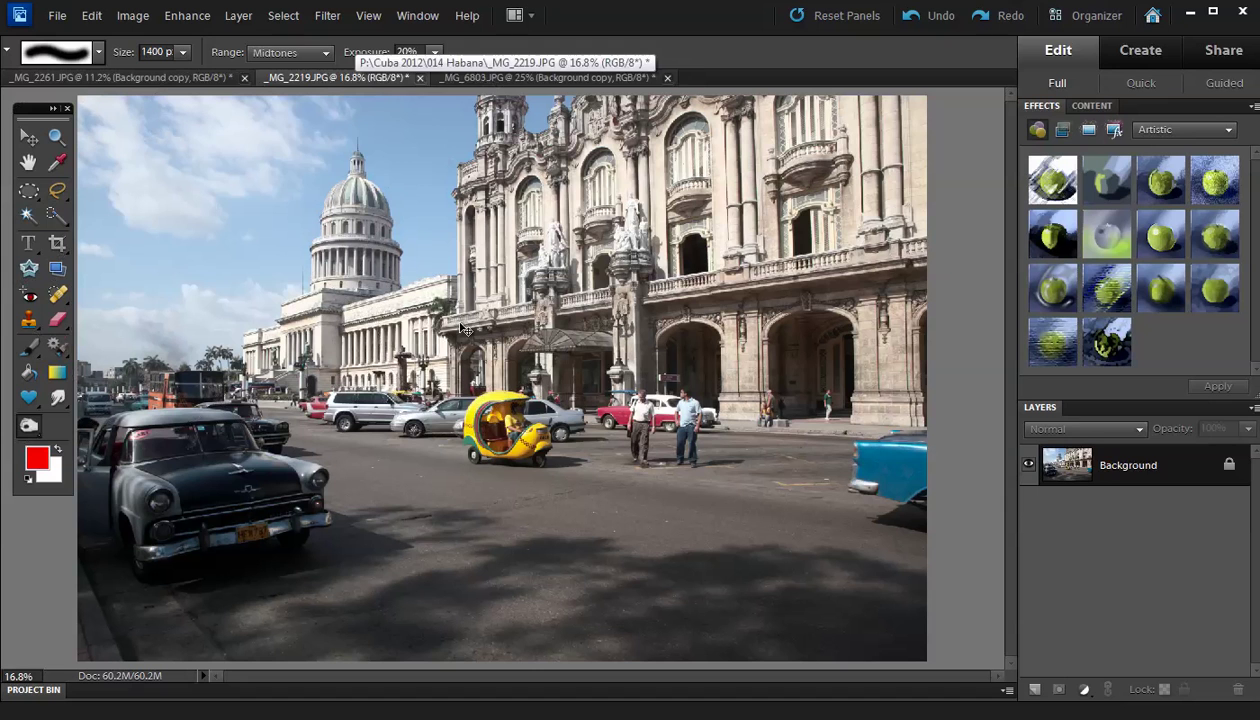
# Step: Duplicate the street photo to Layer 1 and burn the left-side sky toward the palace facade
pyautogui.hotkey('ctrl', 'j')
pyautogui.moveTo(525, 130)
pyautogui.mouseDown()
pyautogui.moveTo(85, 128)
pyautogui.moveTo(467, 167)
pyautogui.moveTo(45, 230)
pyautogui.moveTo(445, 248)
pyautogui.moveTo(95, 330)
pyautogui.moveTo(522, 379)
pyautogui.moveTo(195, 375)
pyautogui.mouseUp()
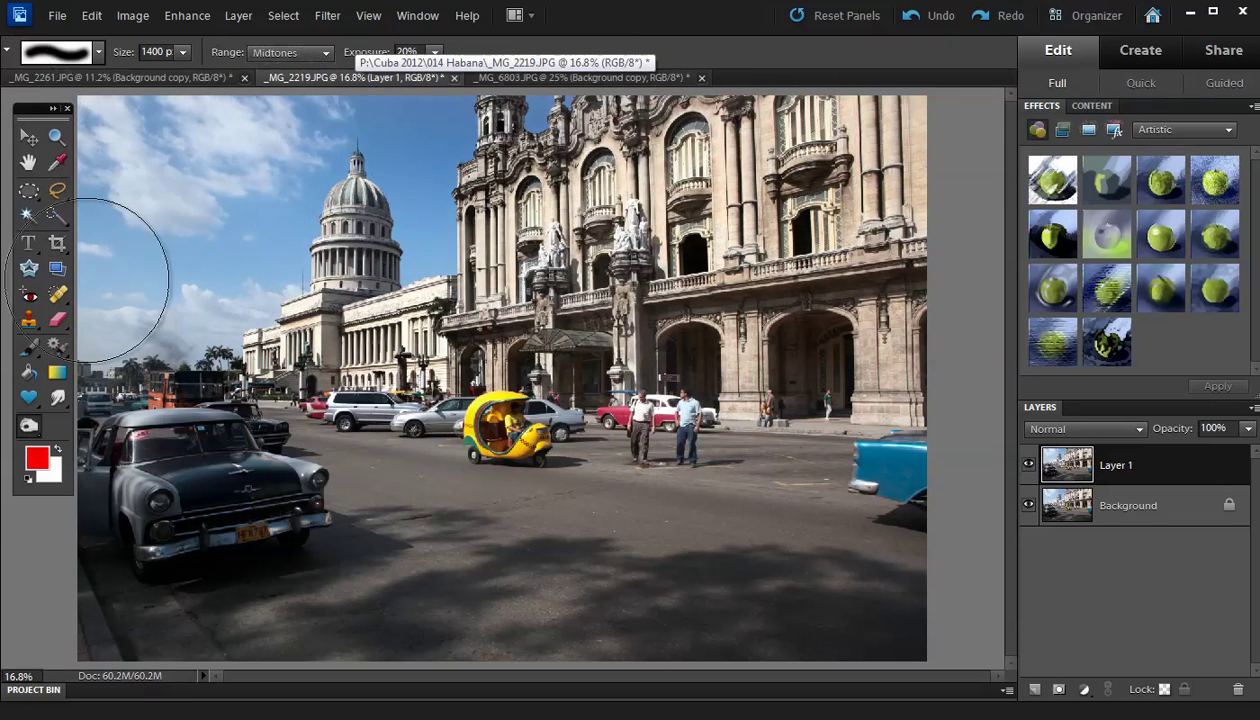
pyautogui.moveTo(250, 296); pyautogui.dragTo(115, 130)
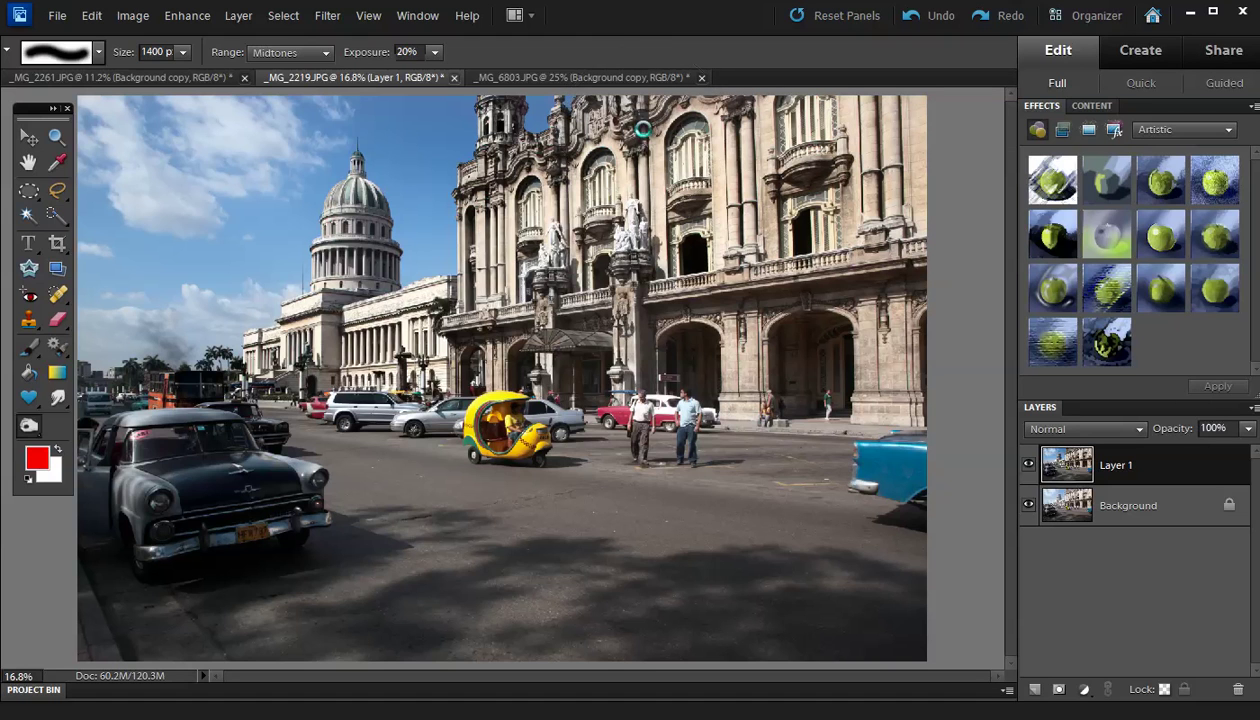
# Step: Try a Levels brightening with the white input at 176, then undo it
pyautogui.hotkey('ctrl', 'l')
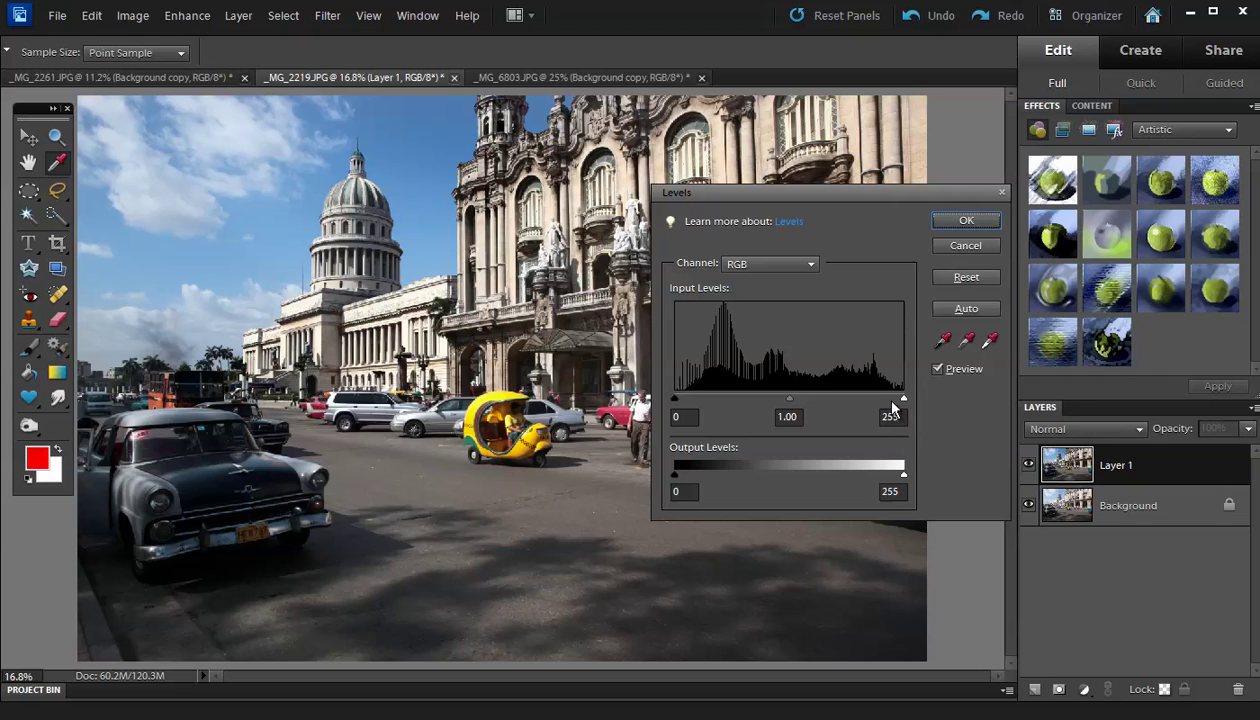
pyautogui.moveTo(893, 407); pyautogui.dragTo(832, 405)
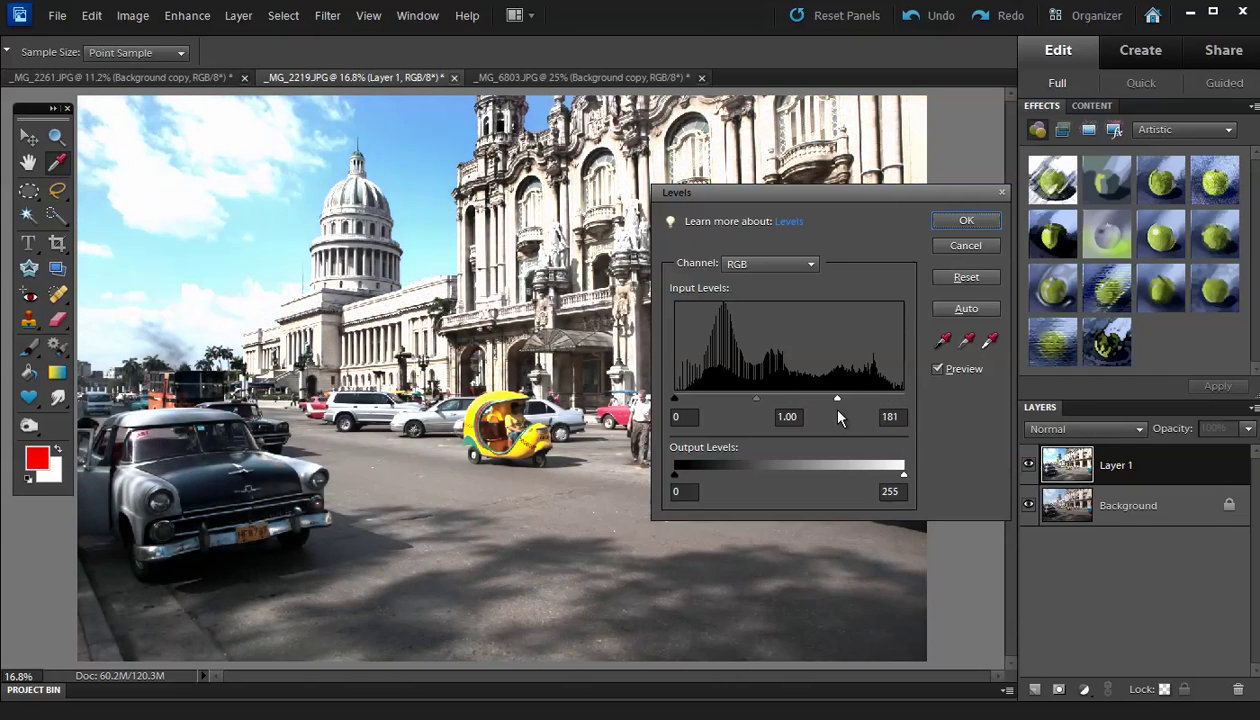
pyautogui.click(945, 221)
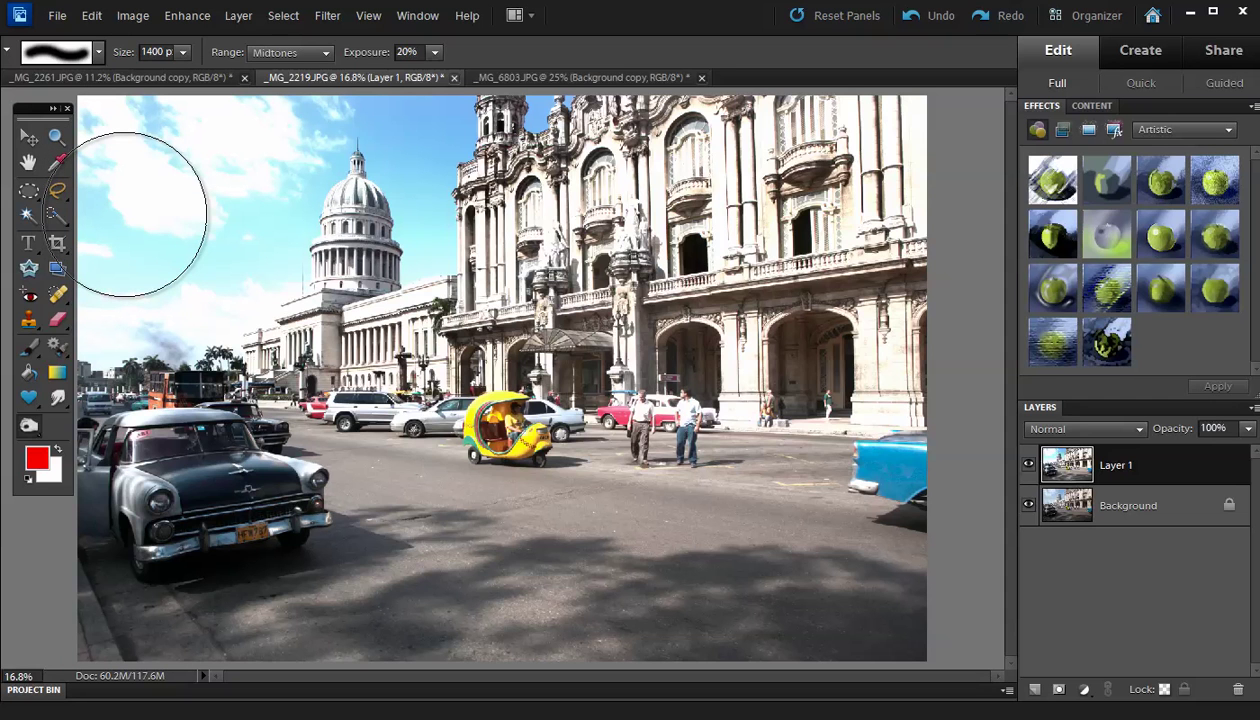
pyautogui.hotkey('ctrl', 'z')
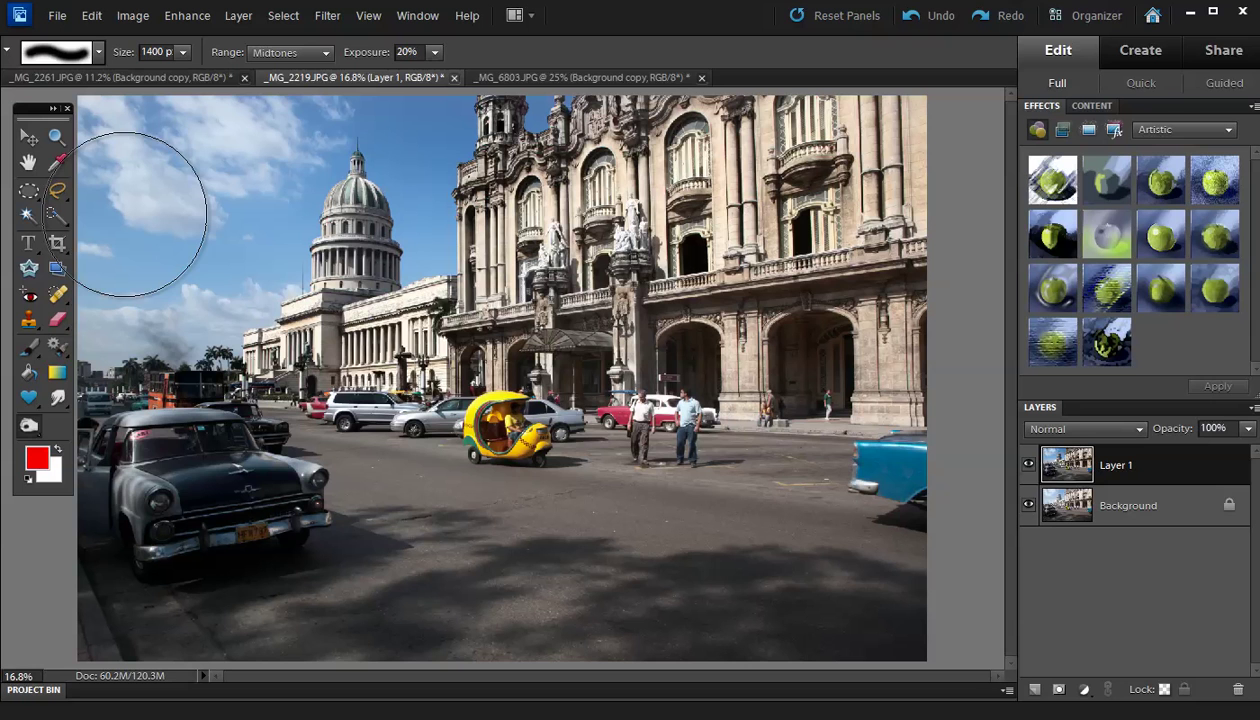
# Step: Hide and reshow Layer 1 to compare with the original, then switch to _MG_2261.JPG
pyautogui.click(1028, 466)
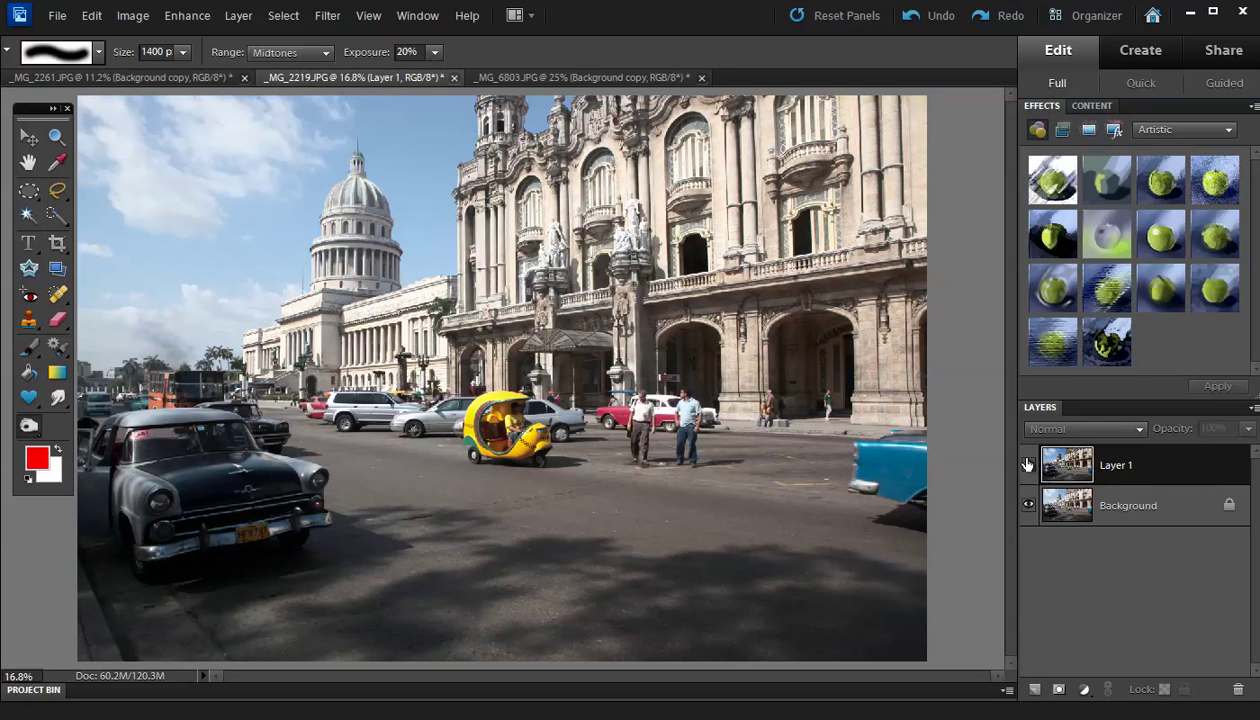
pyautogui.click(1028, 466)
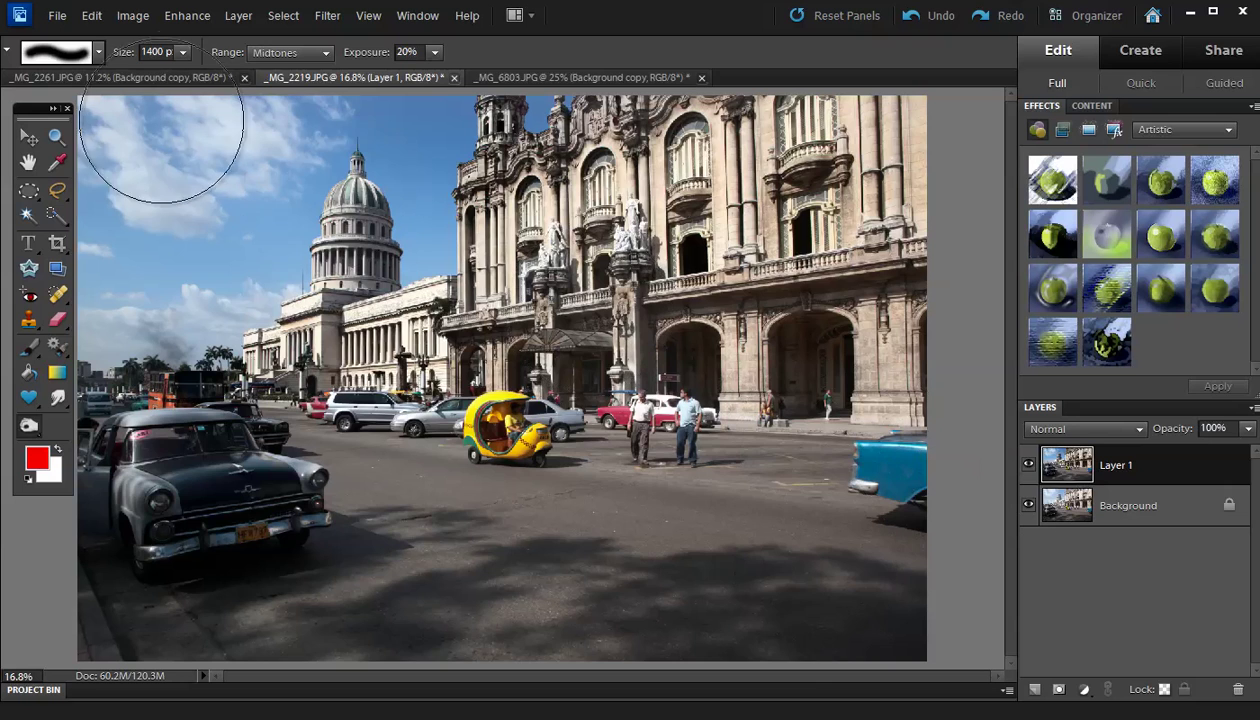
pyautogui.click(186, 80)
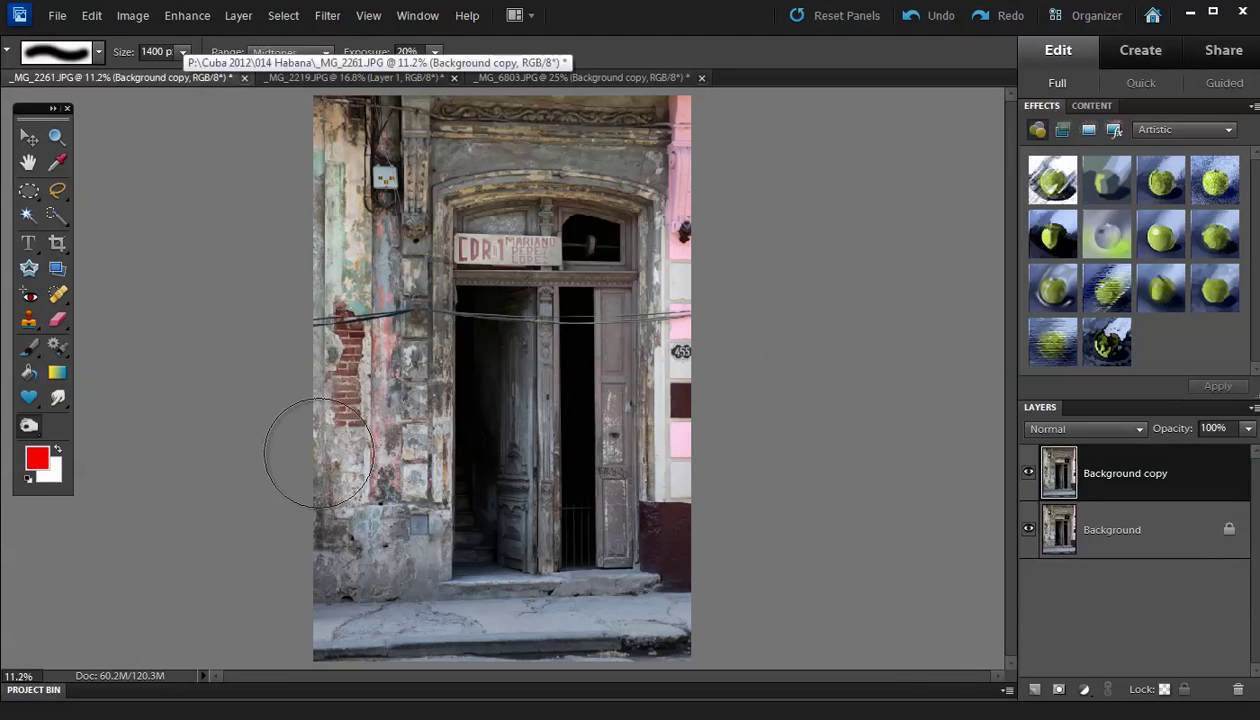
# Step: Hide Background copy, duplicate Background, and burn the doorway's right-side shadows at 19% exposure
pyautogui.click(1027, 473)
pyautogui.moveTo(1122, 528); pyautogui.dragTo(1034, 689)
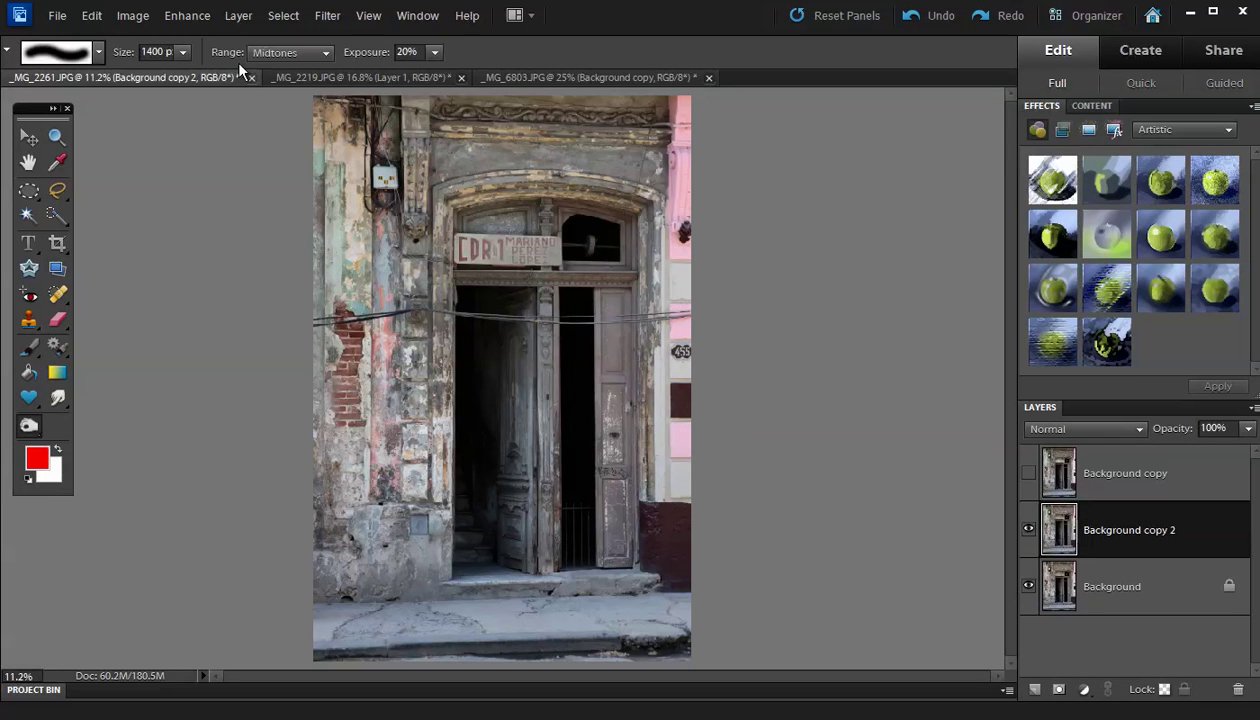
pyautogui.click(271, 50)
pyautogui.click(274, 70)
pyautogui.moveTo(347, 55); pyautogui.dragTo(342, 57)
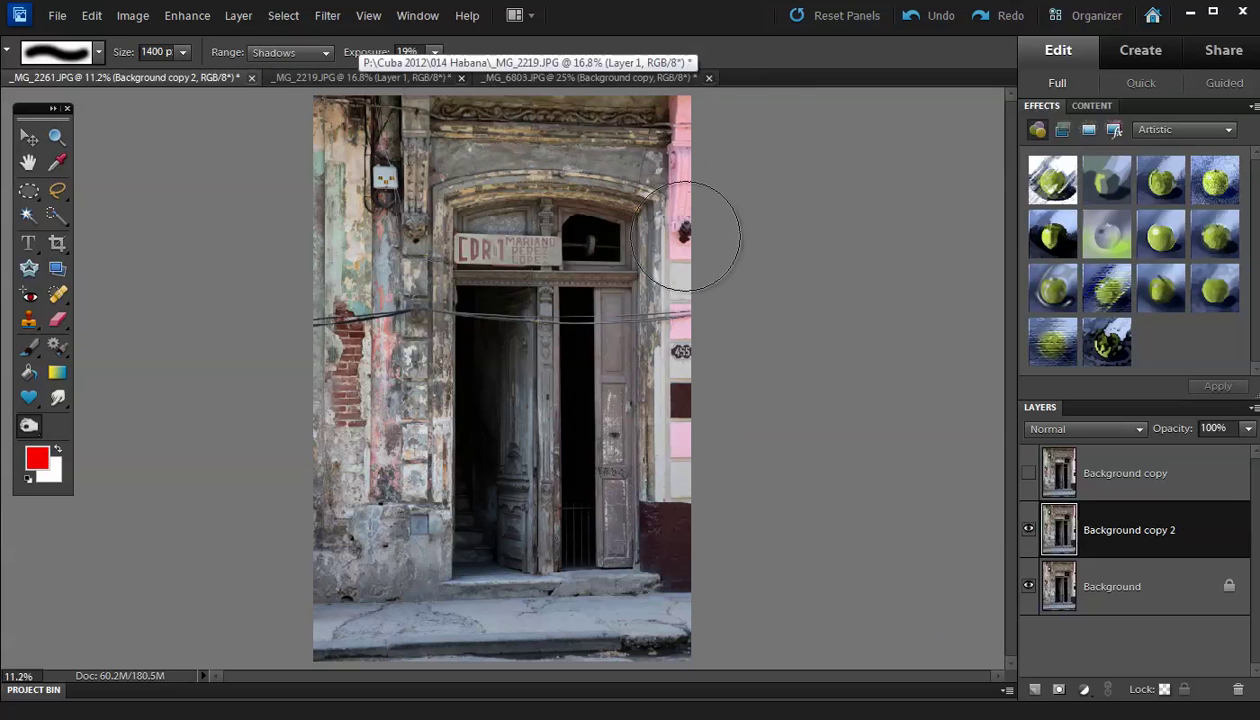
pyautogui.moveTo(685, 237)
pyautogui.mouseDown()
pyautogui.moveTo(652, 257)
pyautogui.moveTo(645, 585)
pyautogui.moveTo(615, 632)
pyautogui.moveTo(622, 680)
pyautogui.moveTo(684, 660)
pyautogui.moveTo(452, 560)
pyautogui.moveTo(403, 450)
pyautogui.moveTo(411, 172)
pyautogui.moveTo(428, 103)
pyautogui.moveTo(376, 127)
pyautogui.moveTo(324, 124)
pyautogui.moveTo(343, 342)
pyautogui.moveTo(323, 590)
pyautogui.mouseUp()
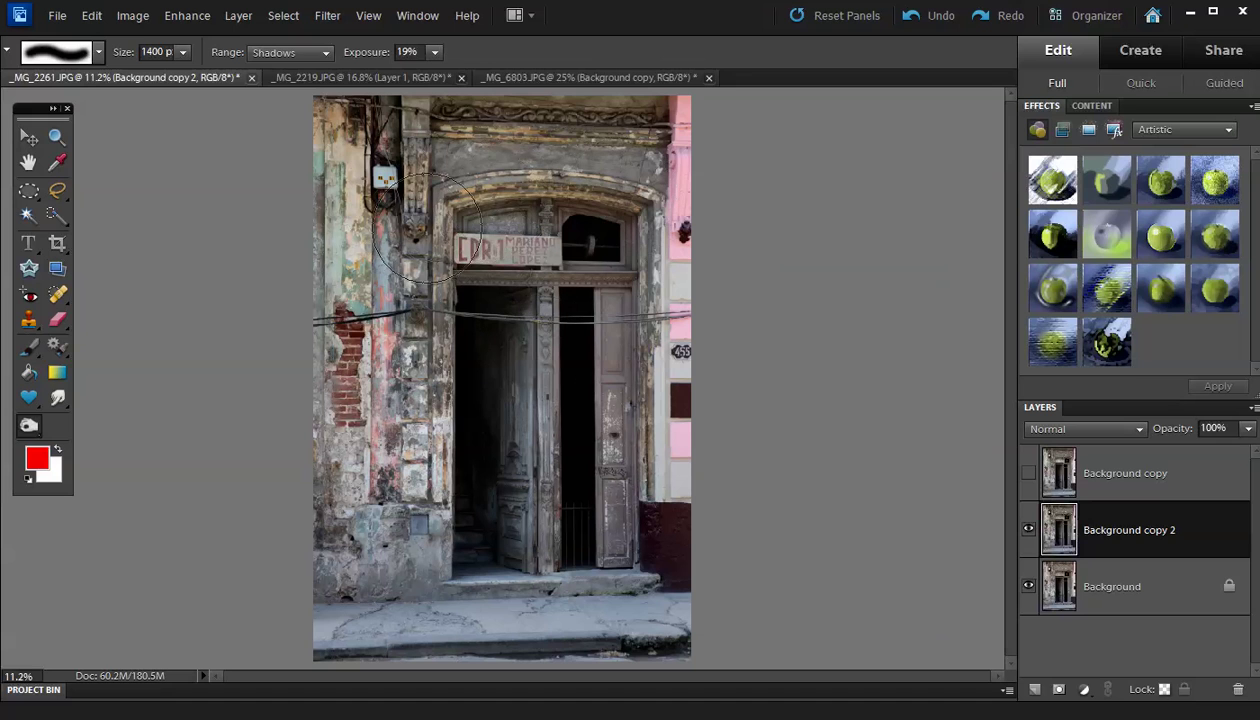
# Step: Dodge the left wall down to the lower pillar using Highlights, 22% exposure, 800 px brush
pyautogui.click(28, 437)
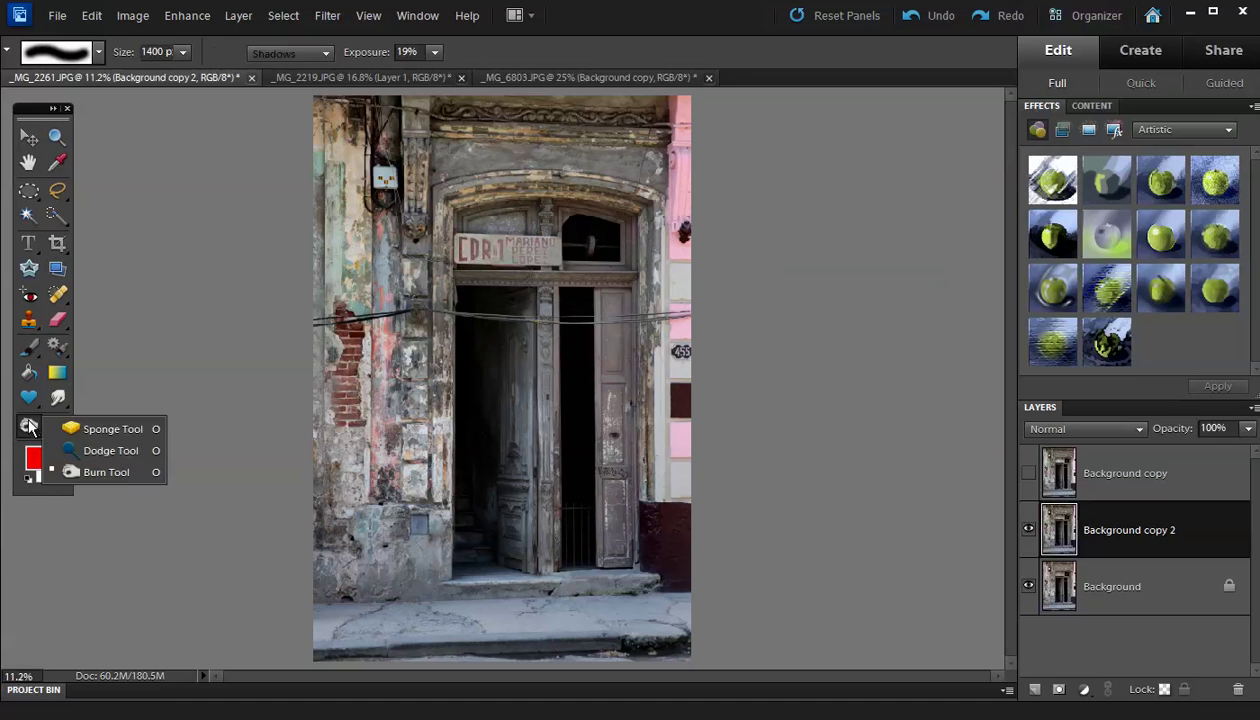
pyautogui.click(107, 445)
pyautogui.click(296, 53)
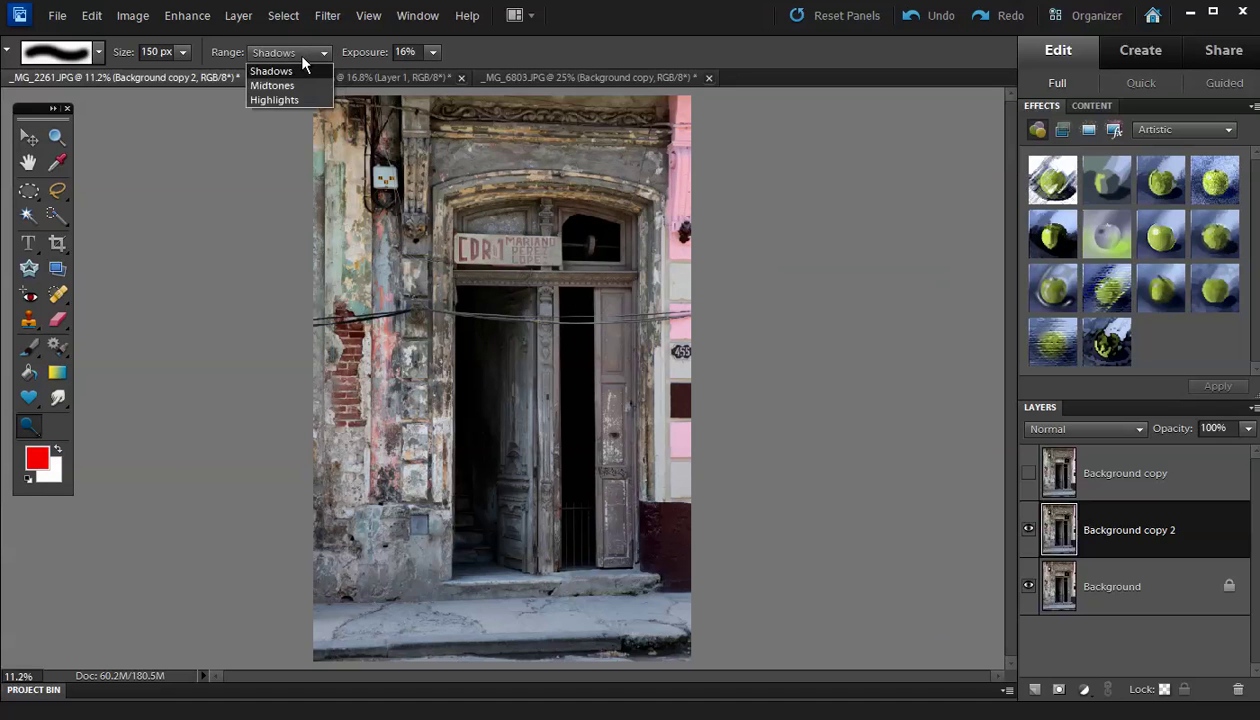
pyautogui.click(293, 99)
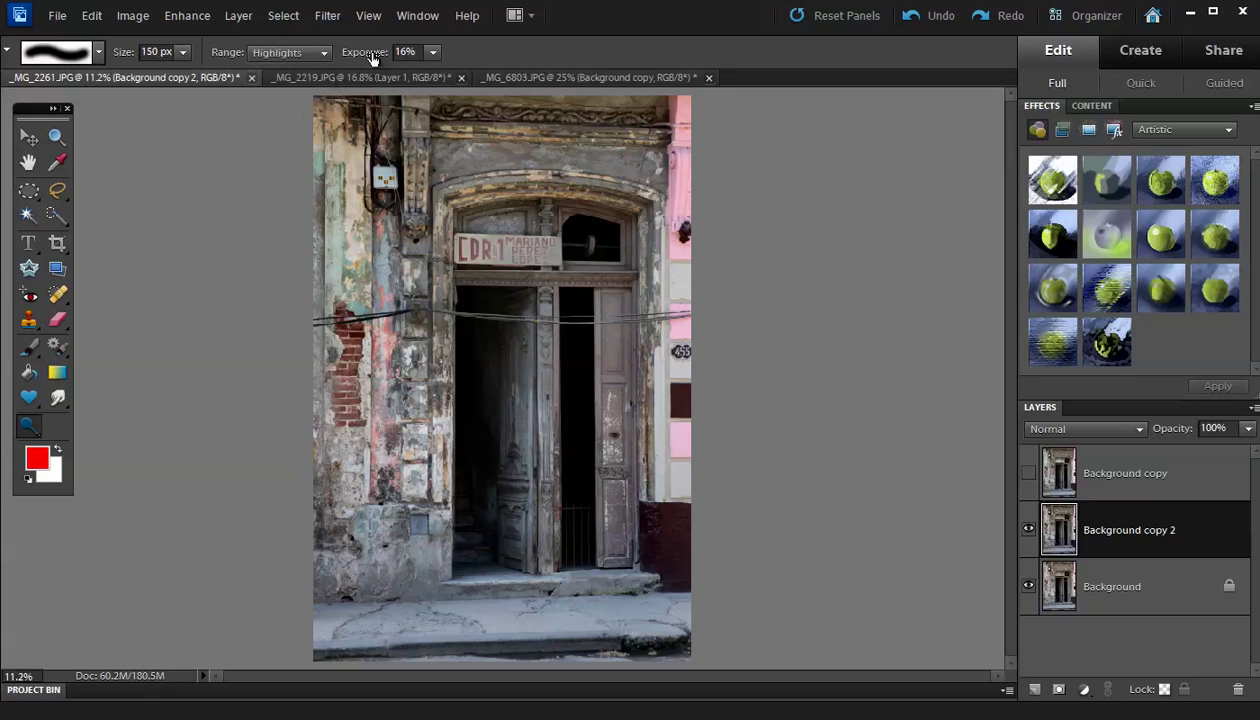
pyautogui.moveTo(372, 58); pyautogui.dragTo(378, 176)
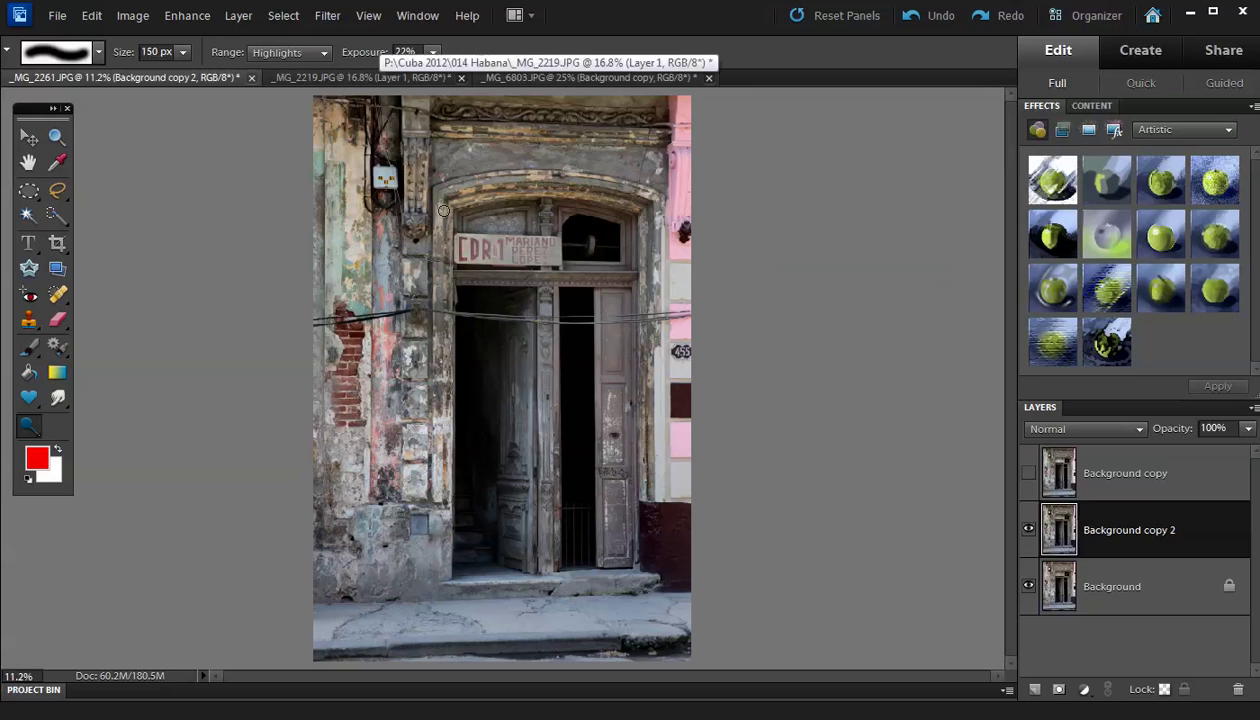
pyautogui.press(']')
pyautogui.press(']')
pyautogui.press(']')
pyautogui.press(']')
pyautogui.press(']')
pyautogui.press(']')
pyautogui.press(']')
pyautogui.press(']')
pyautogui.press(']')
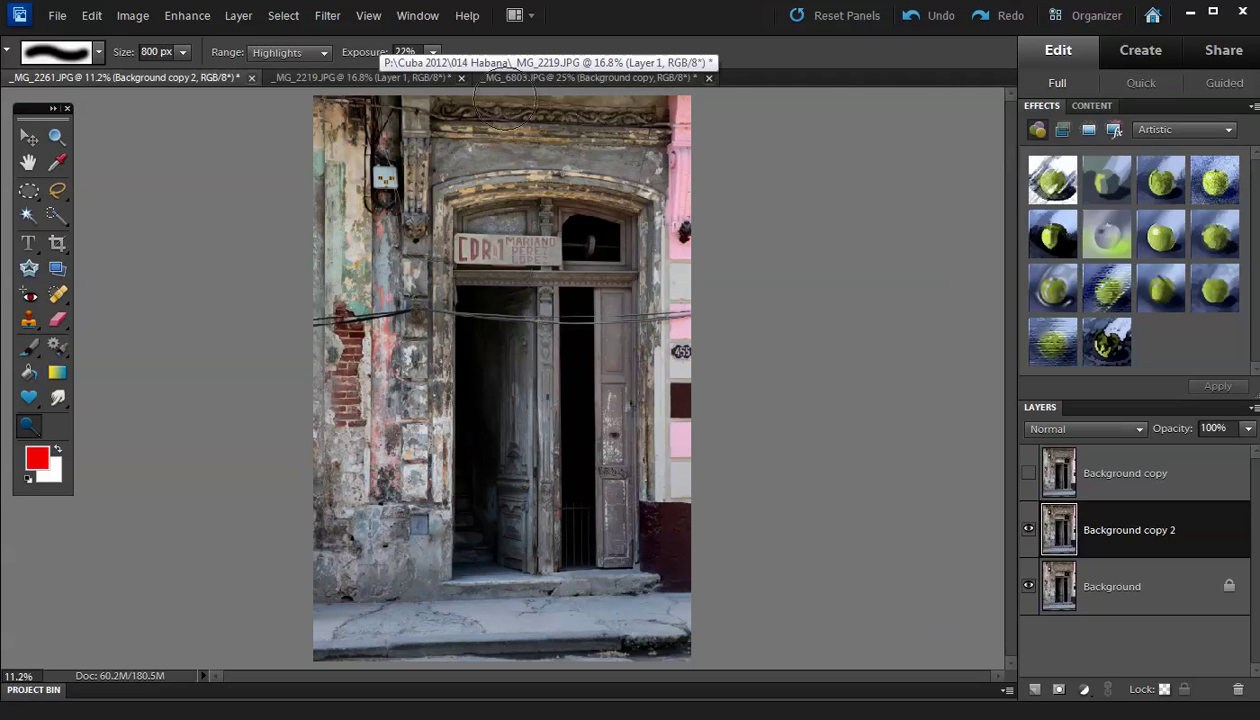
pyautogui.moveTo(355, 120)
pyautogui.mouseDown()
pyautogui.moveTo(343, 158)
pyautogui.moveTo(360, 300)
pyautogui.moveTo(407, 318)
pyautogui.moveTo(418, 486)
pyautogui.moveTo(399, 624)
pyautogui.moveTo(447, 632)
pyautogui.moveTo(539, 563)
pyautogui.moveTo(539, 300)
pyautogui.moveTo(539, 550)
pyautogui.moveTo(642, 546)
pyautogui.moveTo(604, 485)
pyautogui.moveTo(620, 270)
pyautogui.moveTo(625, 537)
pyautogui.moveTo(657, 625)
pyautogui.moveTo(638, 642)
pyautogui.moveTo(669, 620)
pyautogui.moveTo(385, 622)
pyautogui.moveTo(324, 538)
pyautogui.moveTo(372, 484)
pyautogui.moveTo(330, 435)
pyautogui.moveTo(318, 191)
pyautogui.mouseUp()
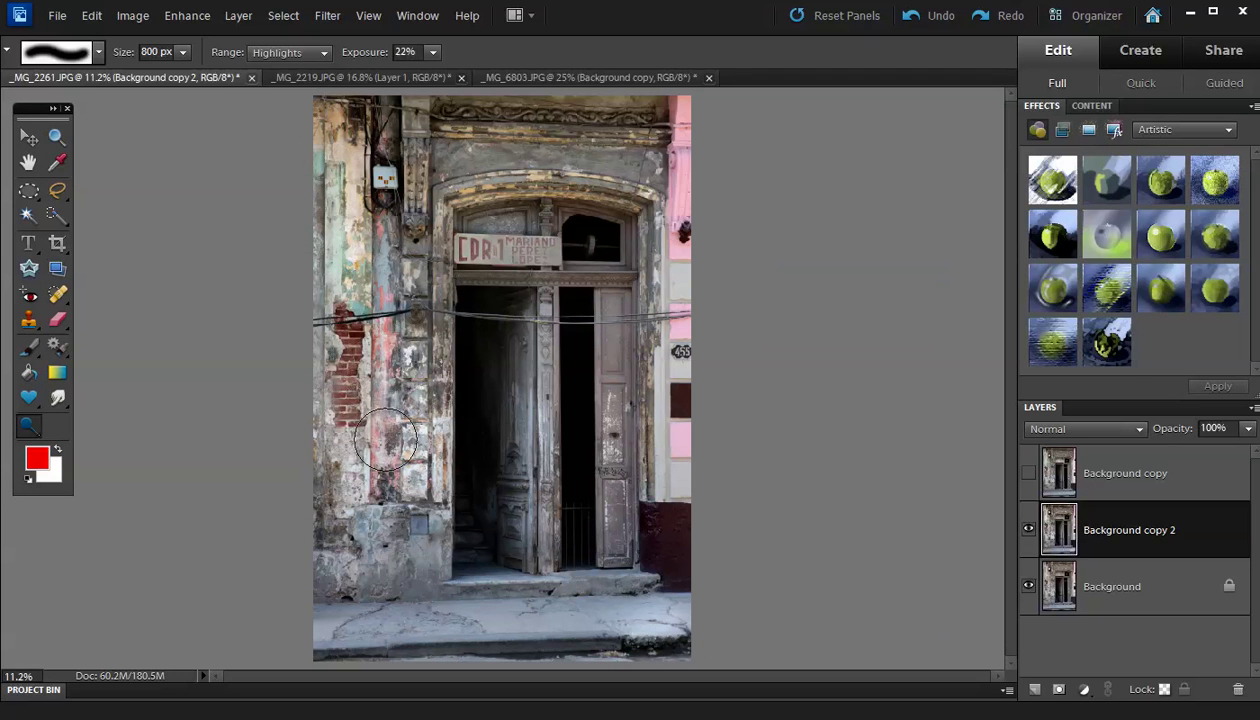
# Step: Reselect the Burn Tool and hide then reshow Background copy 2 to compare with the original
pyautogui.click(29, 426)
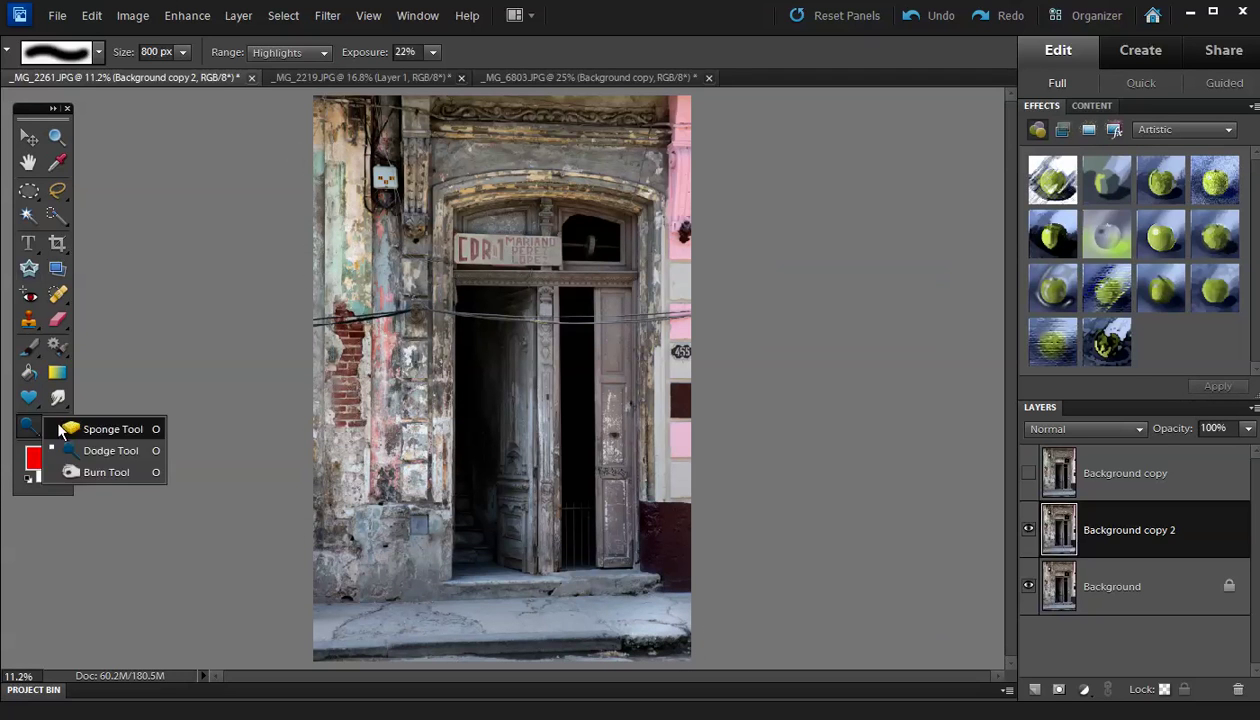
pyautogui.click(97, 476)
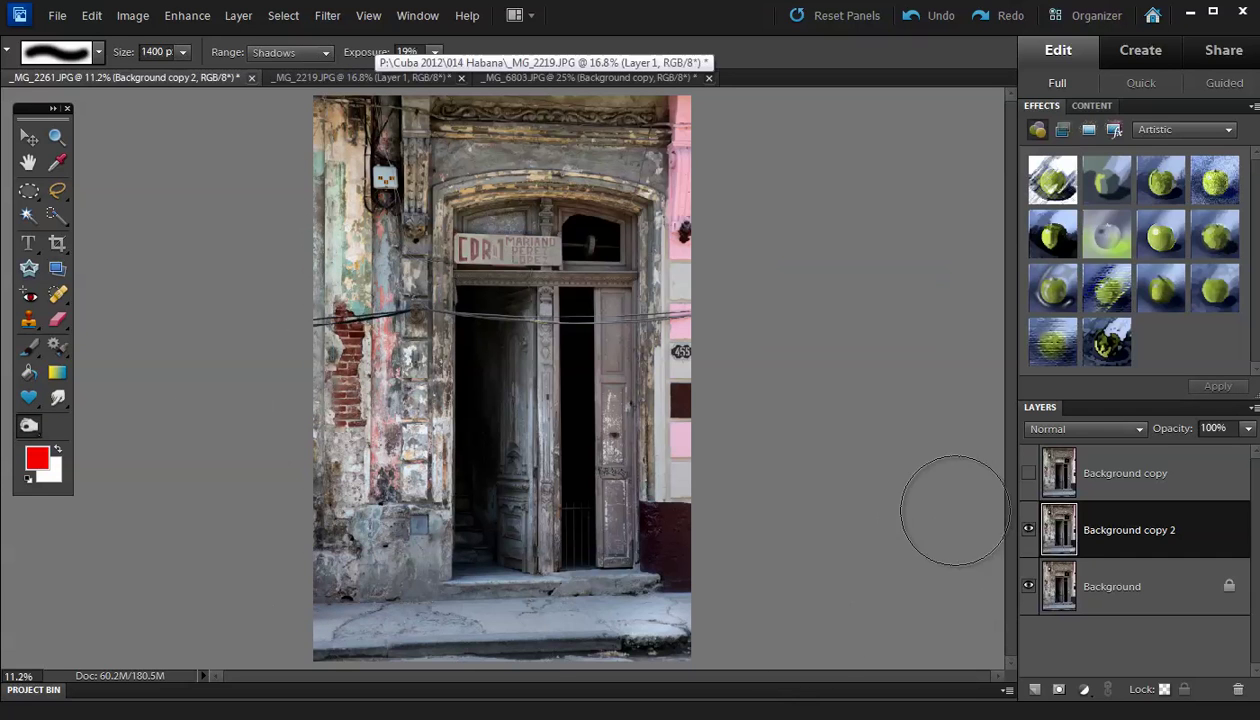
pyautogui.click(1029, 531)
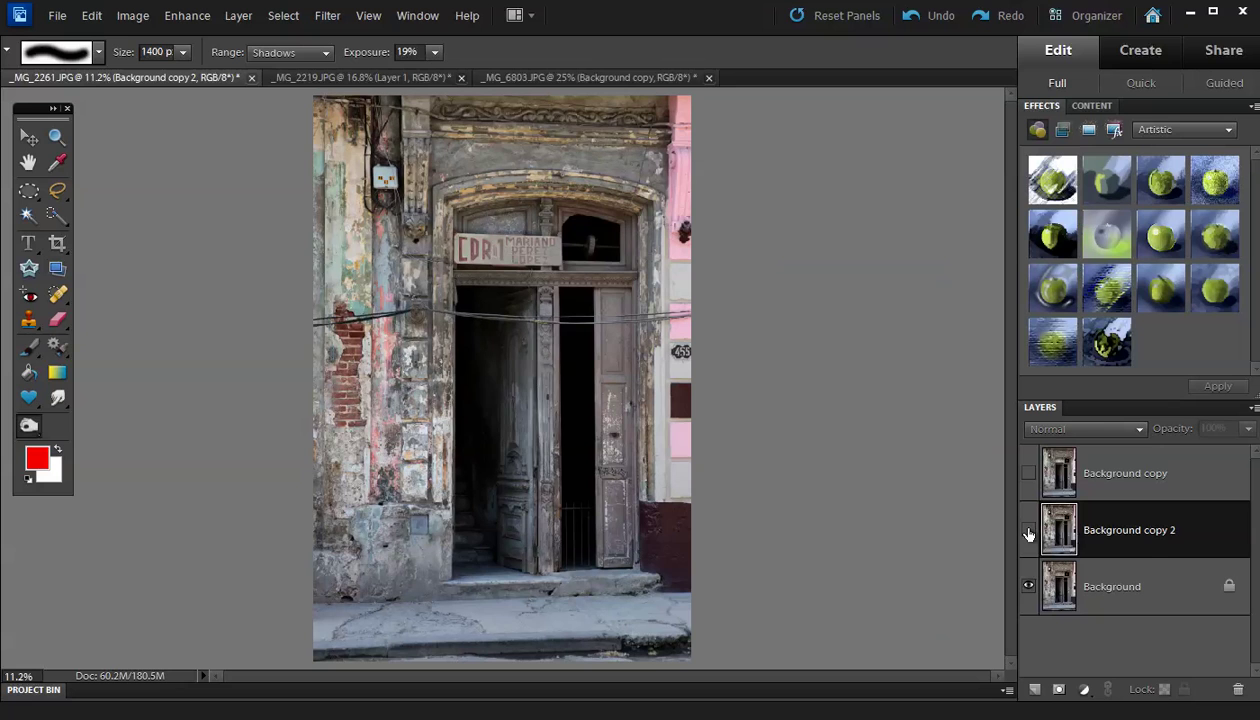
pyautogui.click(1029, 531)
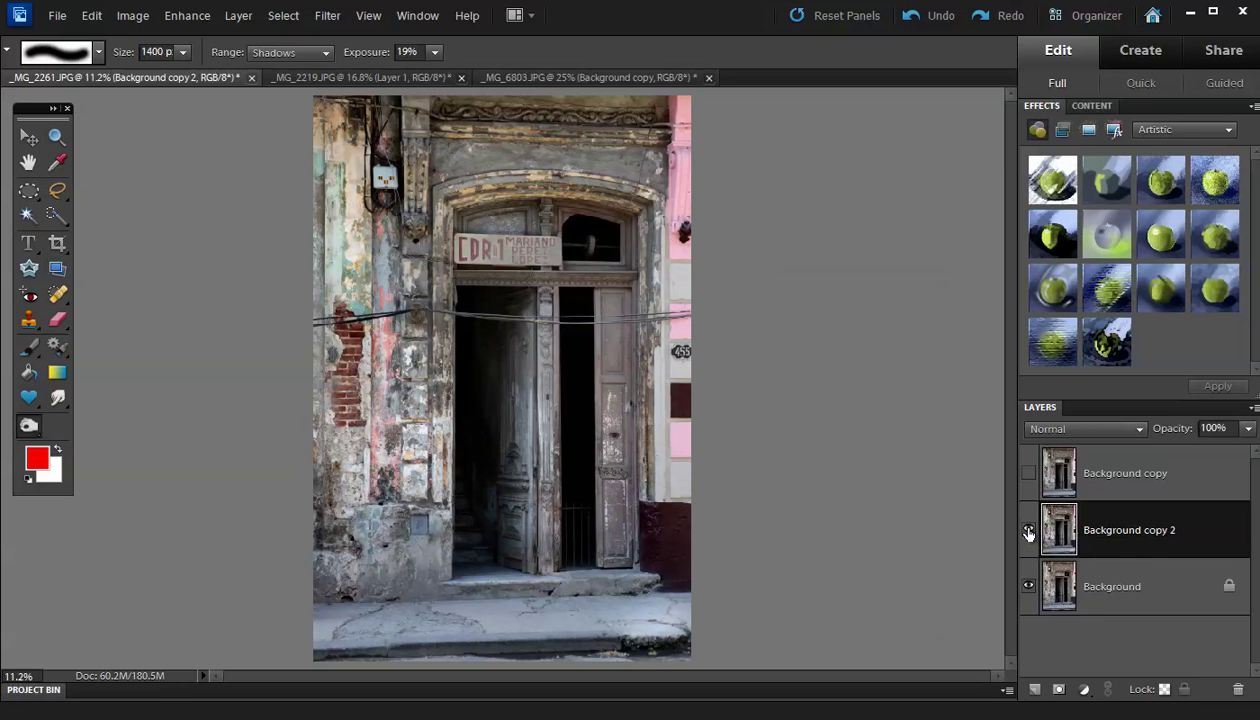